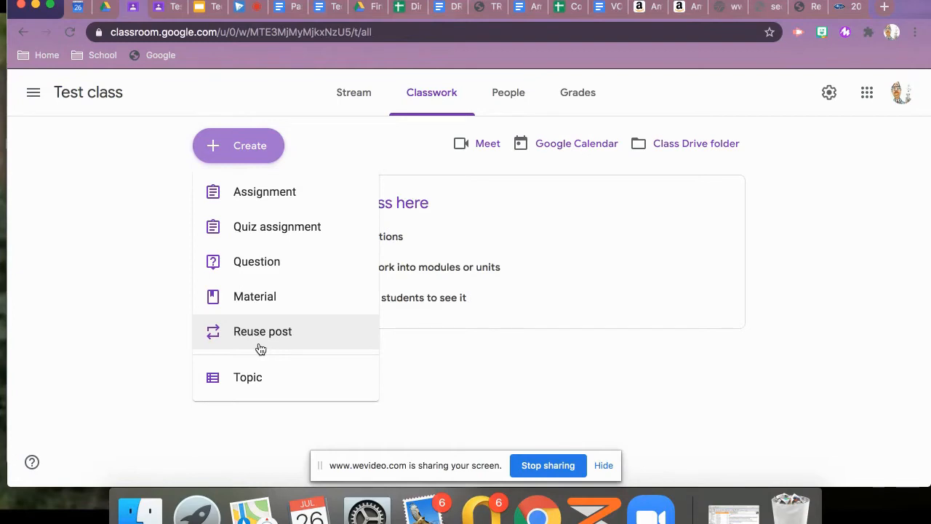
Create an assignment titled Photosynthesis with the instructions "After completing the assignment hit the blue turn in button."
click(299, 193)
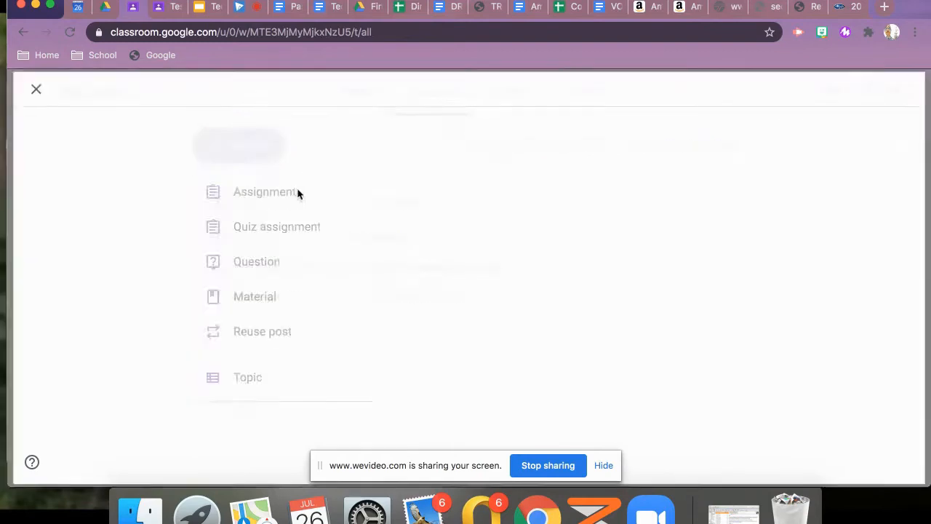
text(P)
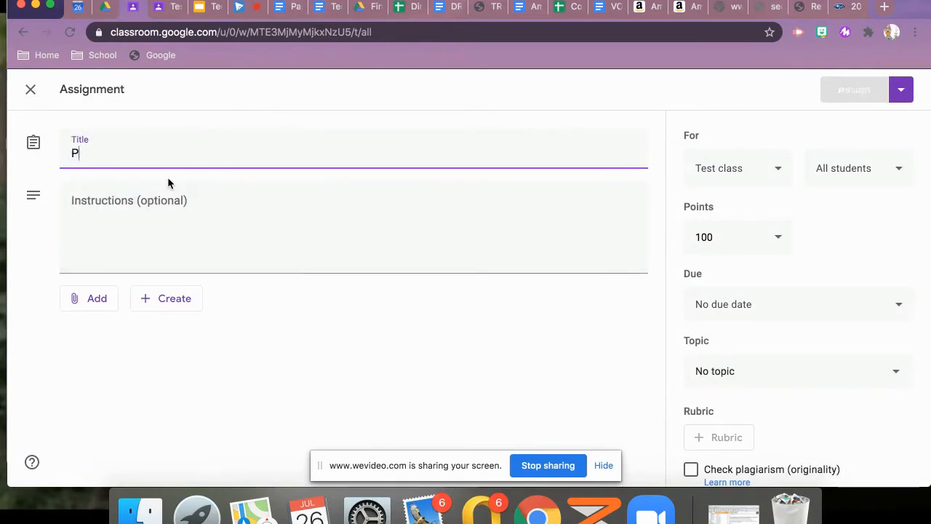
text(hotosy)
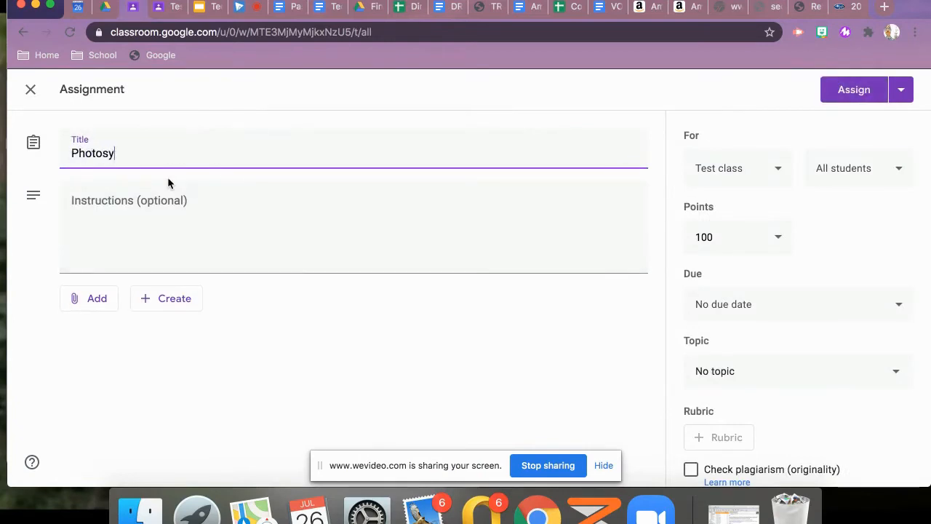
text(nthesis)
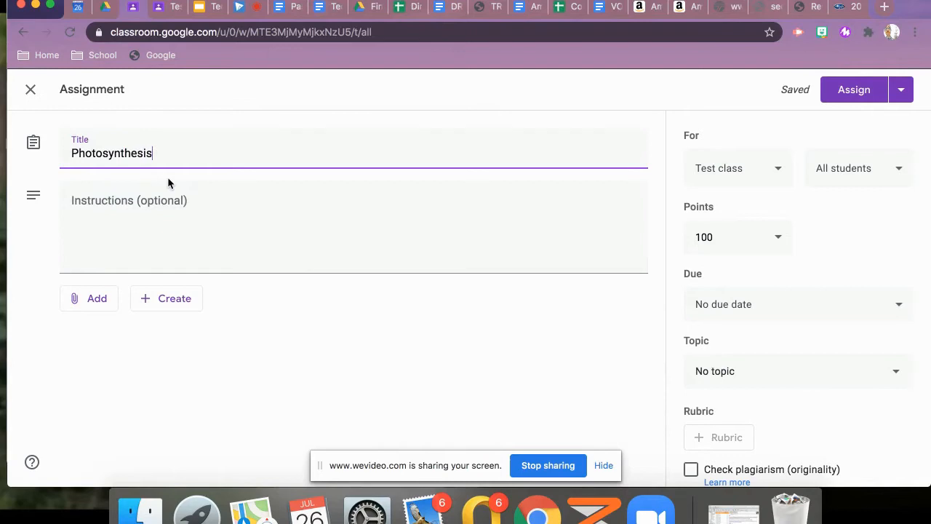
click(136, 205)
text(After completing the assignment hit the blue turn in button.)
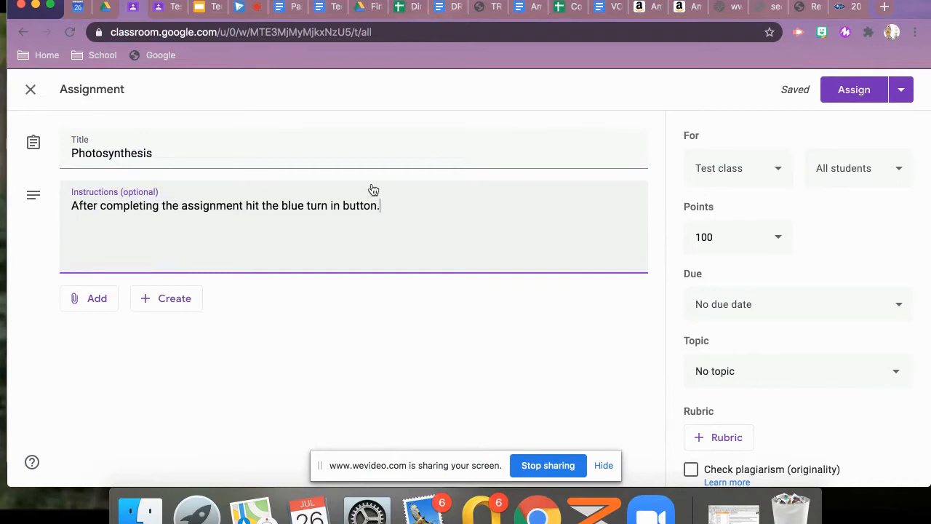
Examine which classes and individual students the assignment can be given to, keeping Test class and all students selected
click(778, 172)
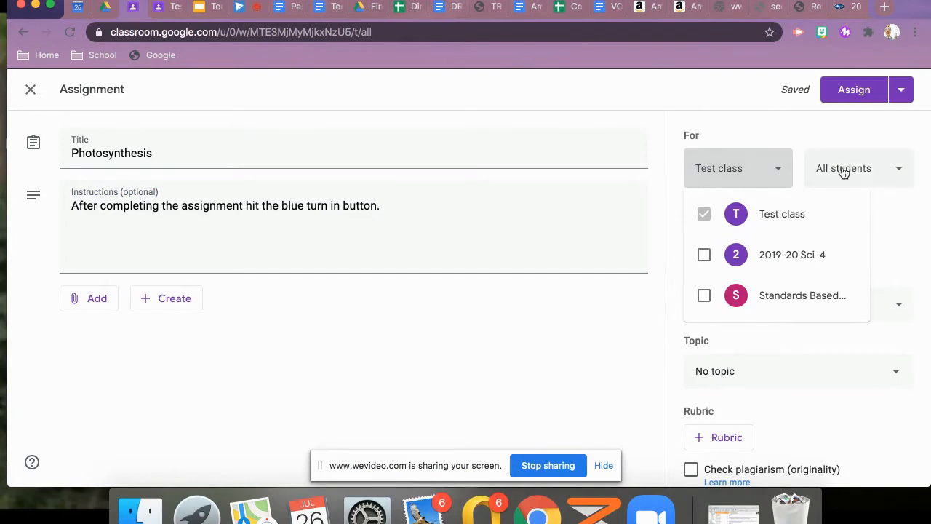
click(874, 169)
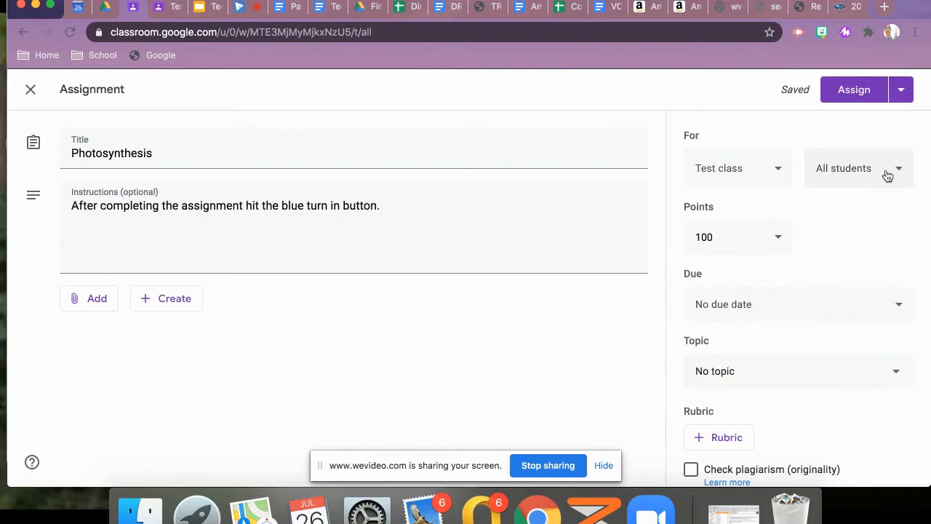
click(780, 172)
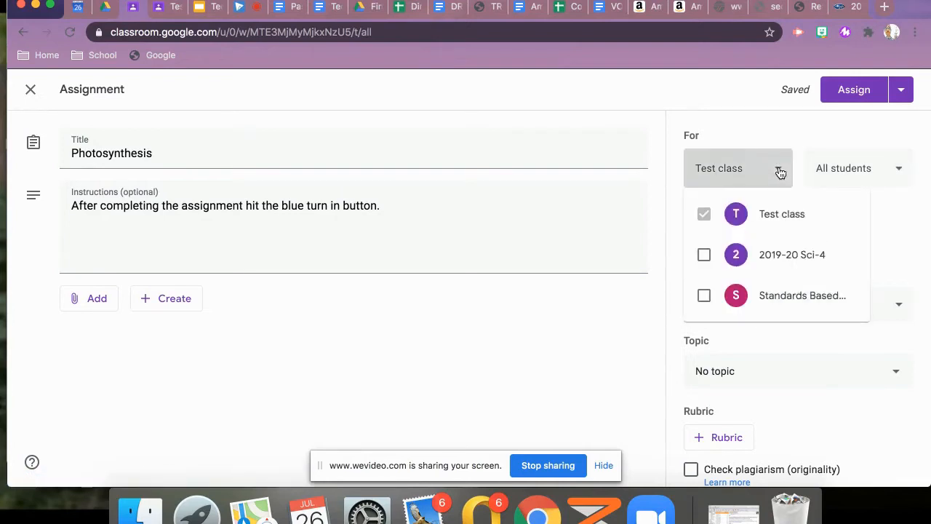
click(900, 172)
click(900, 172)
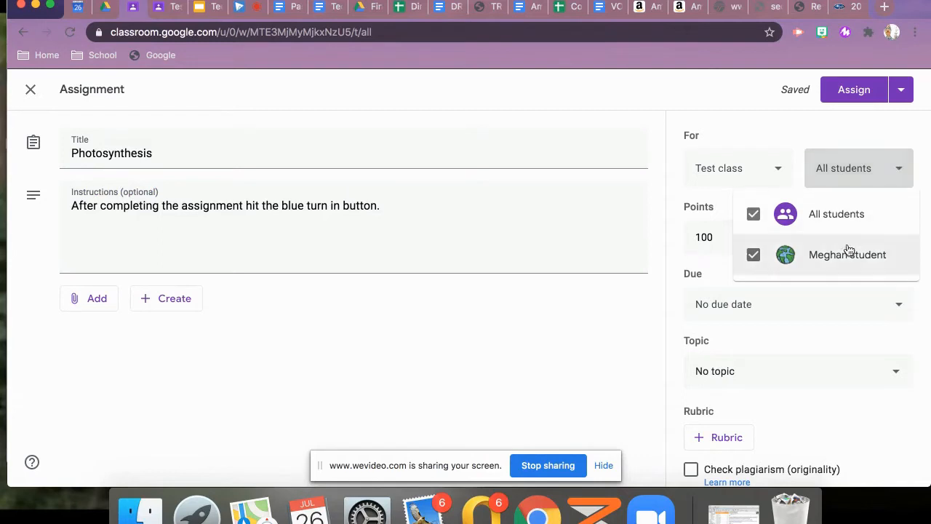
click(753, 216)
click(753, 256)
click(632, 331)
Set the assignment's due date to Jul 28, 2020 without a due time
click(732, 308)
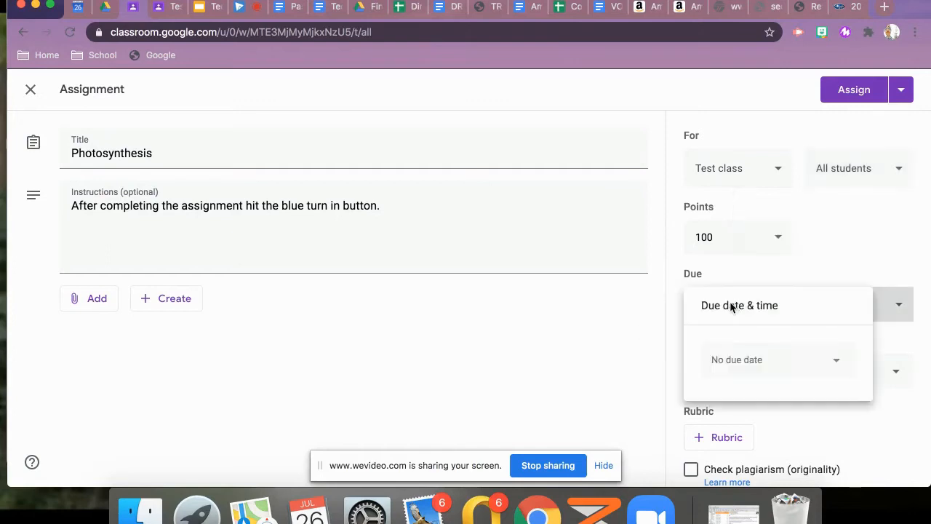
click(737, 363)
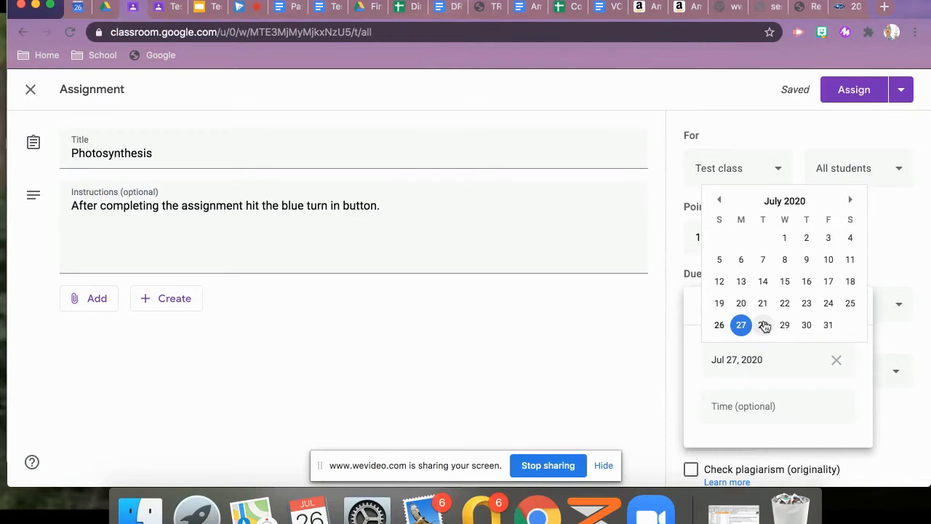
click(763, 326)
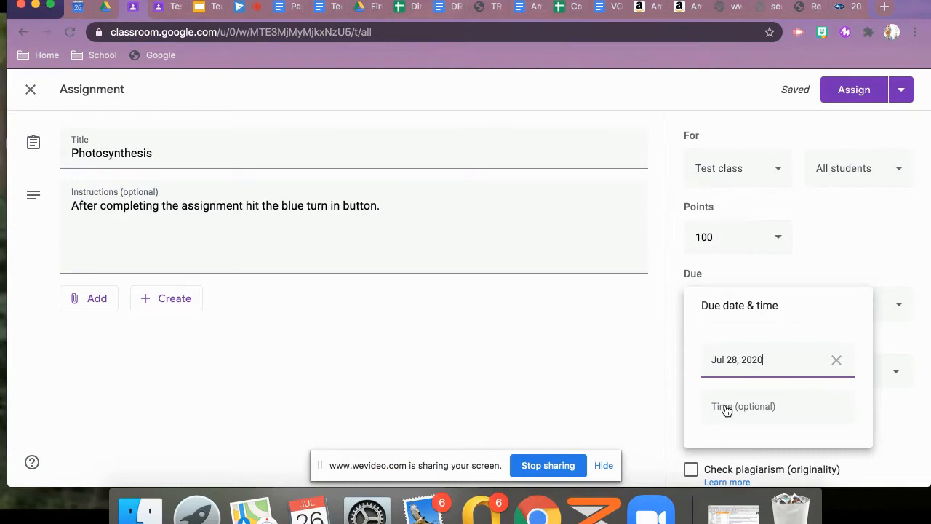
click(633, 387)
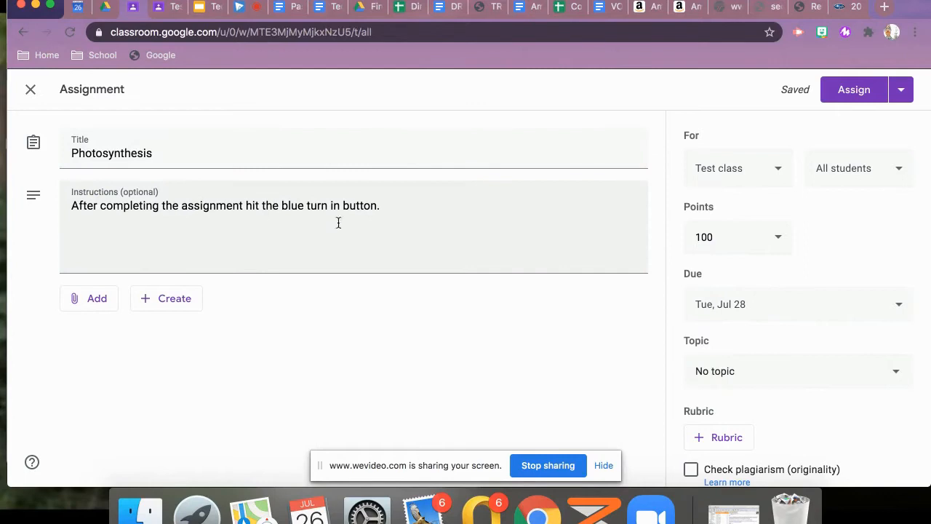
Set the assignment's points to 1, keeping it for all students in Test class
click(782, 170)
click(847, 170)
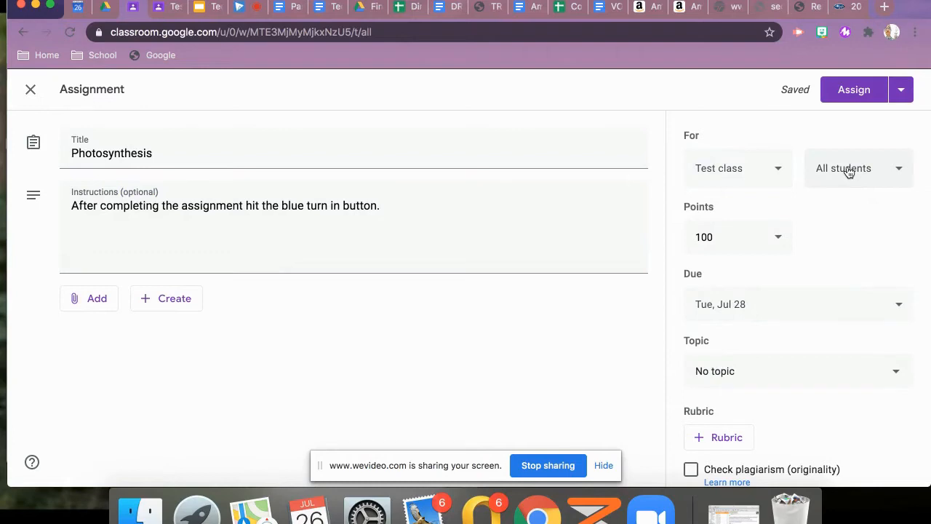
click(849, 170)
click(849, 169)
click(706, 237)
text(1)
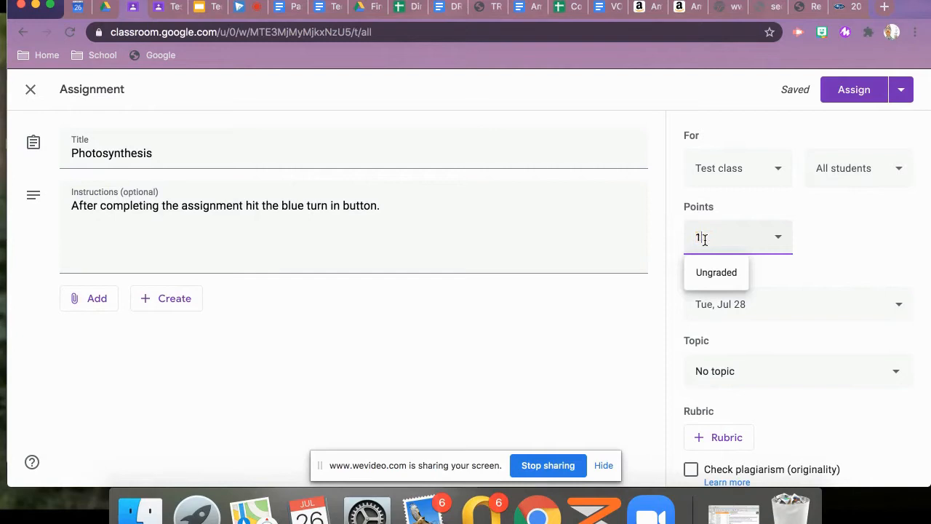
click(619, 321)
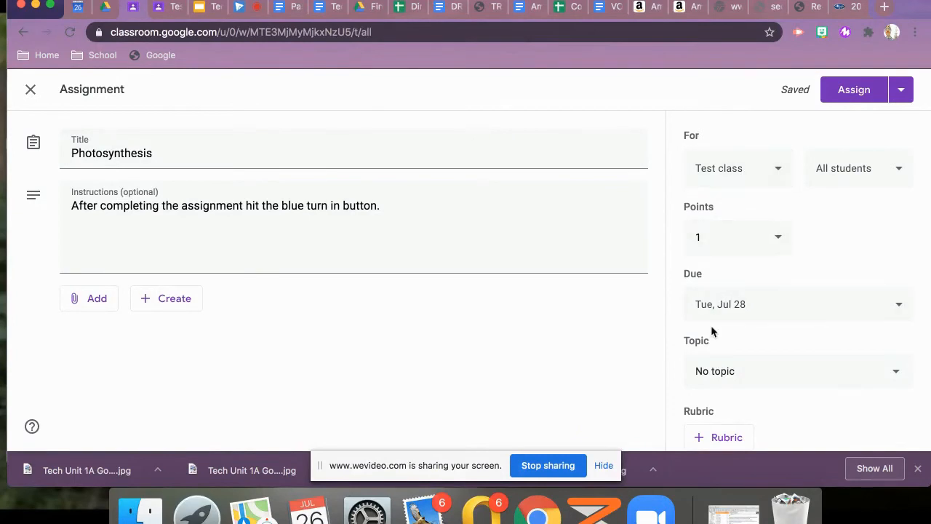
scroll(582, 357, down, 2)
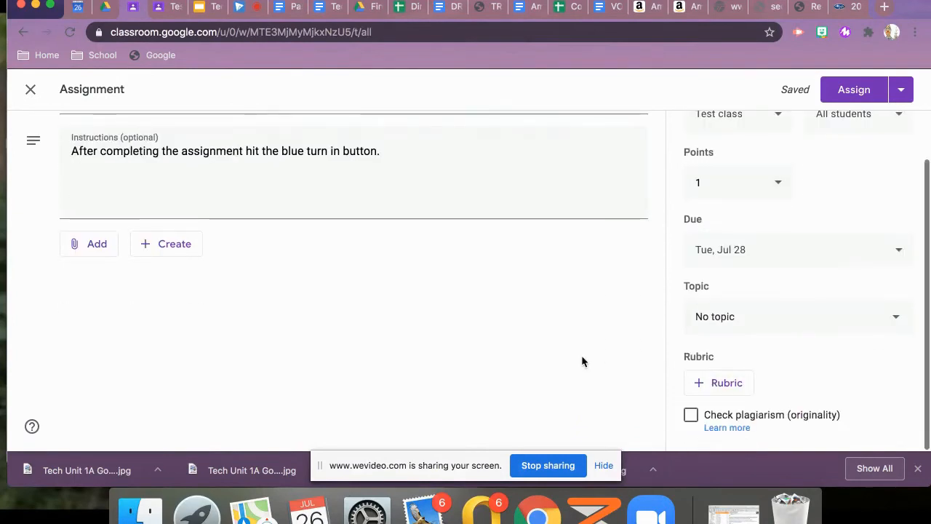
scroll(582, 361, up, 2)
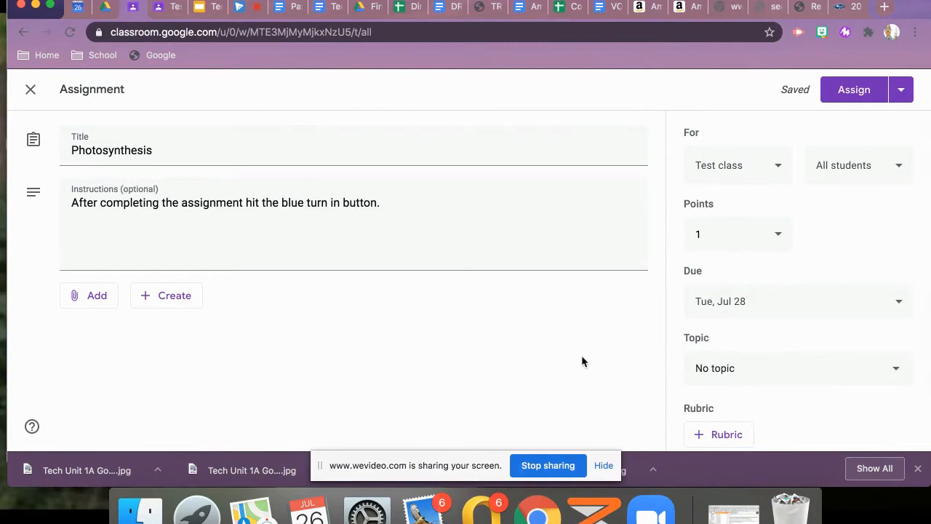
click(169, 304)
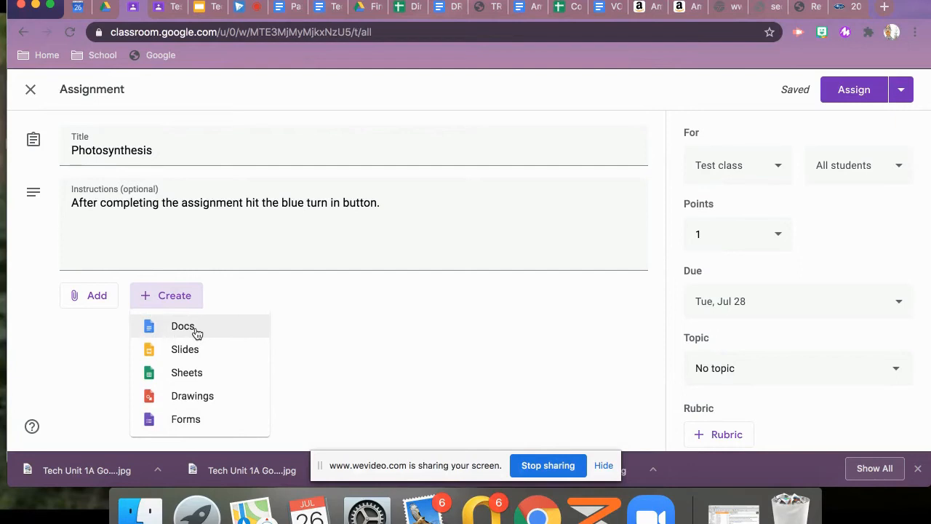
click(90, 298)
click(90, 298)
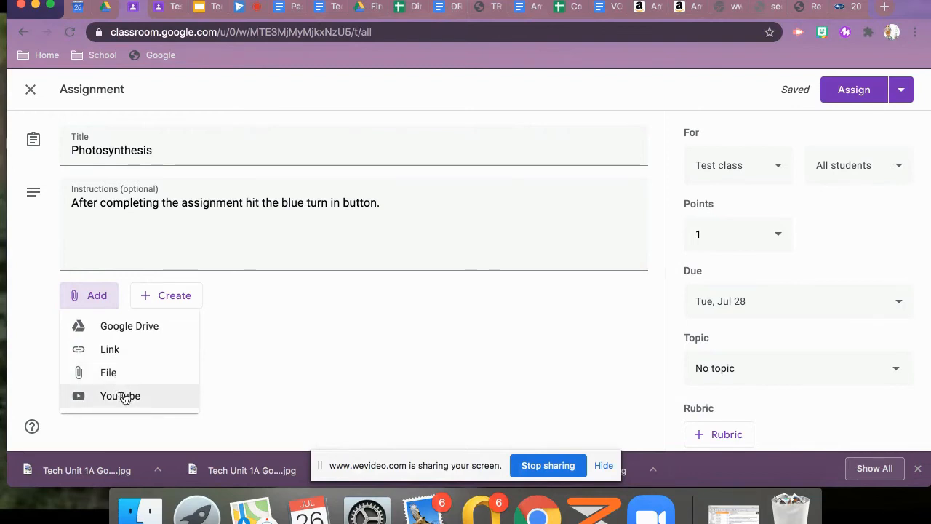
click(316, 372)
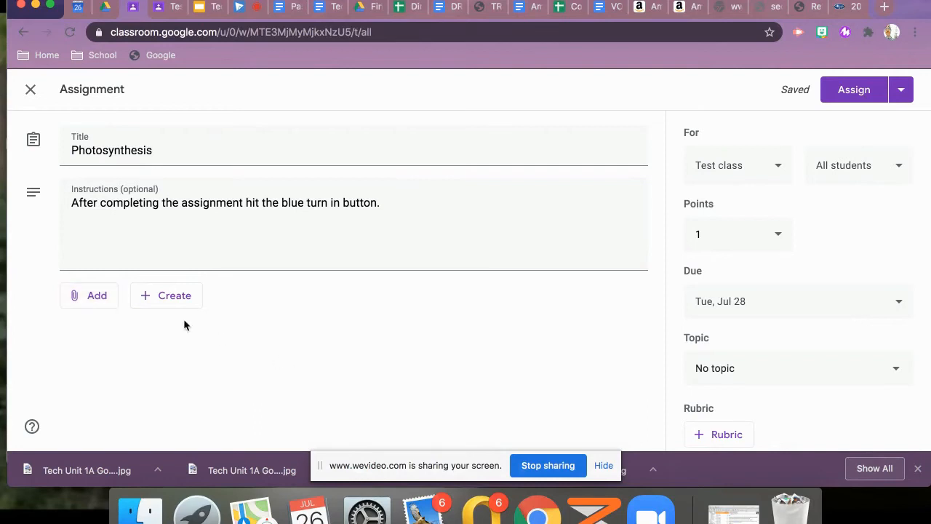
Attach the first photosynthesis Google Slides template under Last Week in the recent Google Drive files to the assignment
click(91, 298)
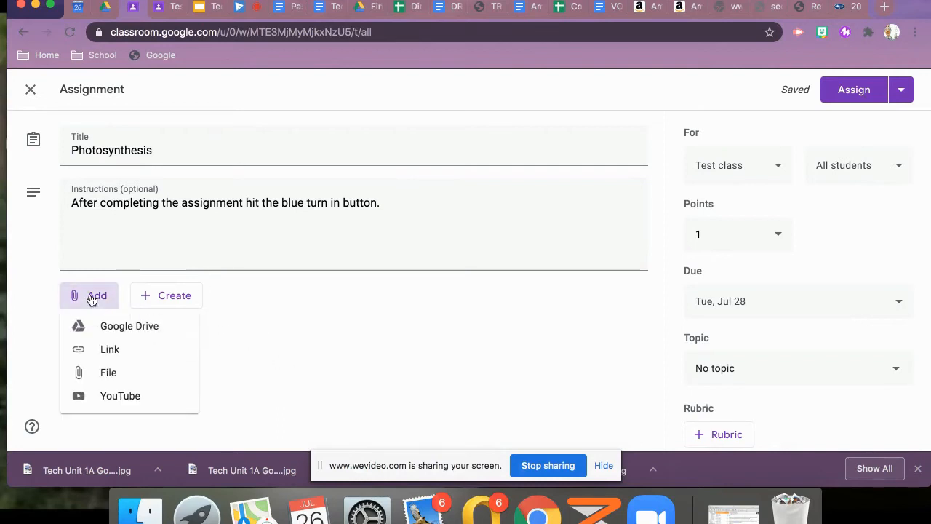
click(109, 327)
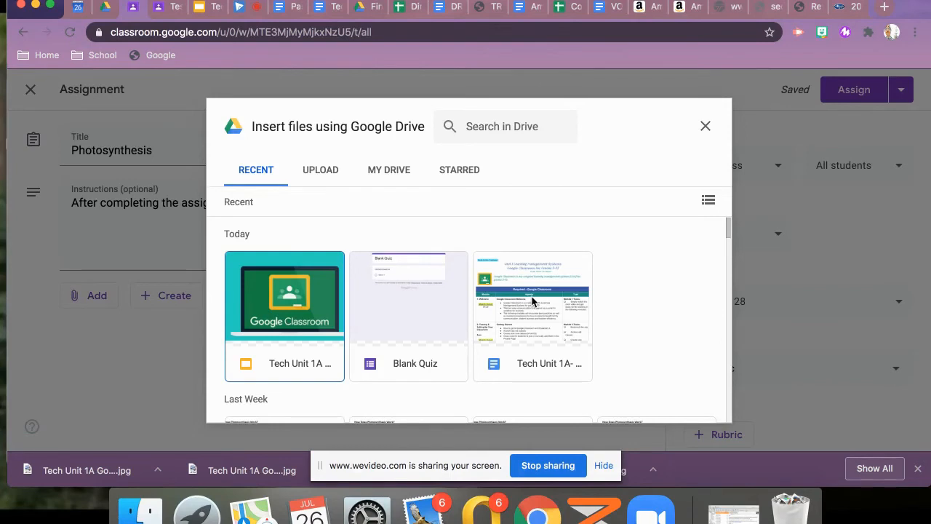
scroll(532, 297, down, 3)
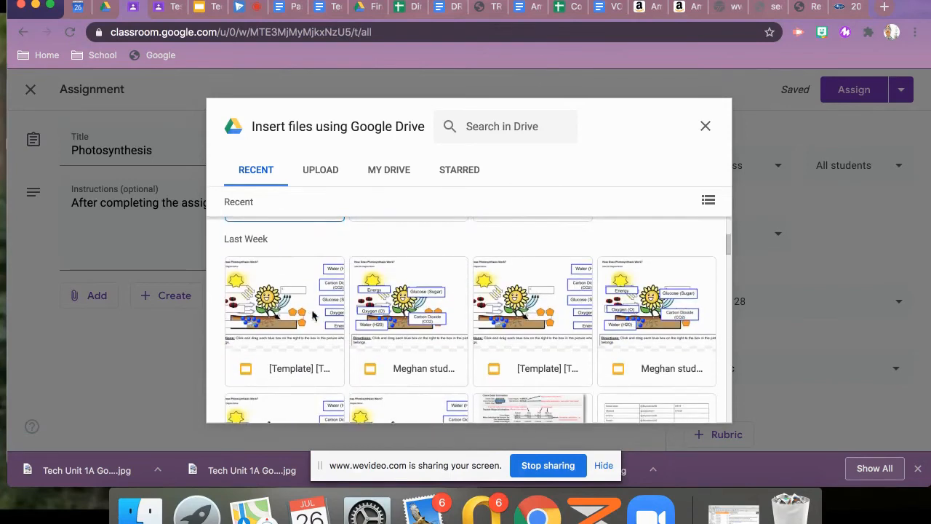
click(293, 304)
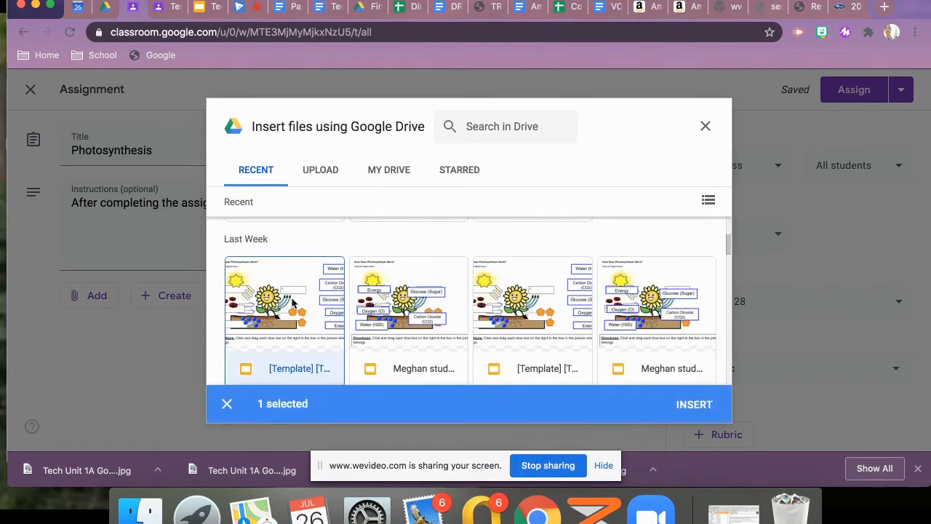
click(692, 409)
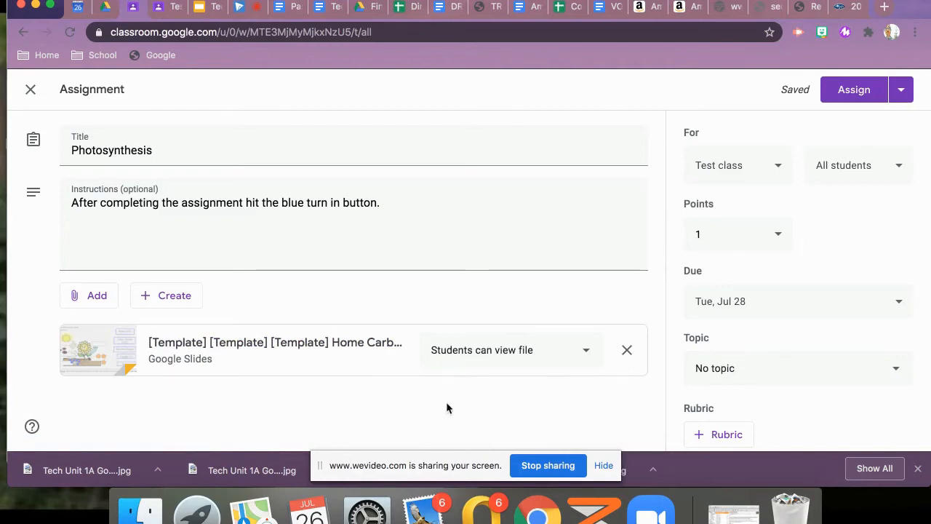
Set the attached slides to make a copy for each student and assign the Photosynthesis assignment to the class
click(589, 353)
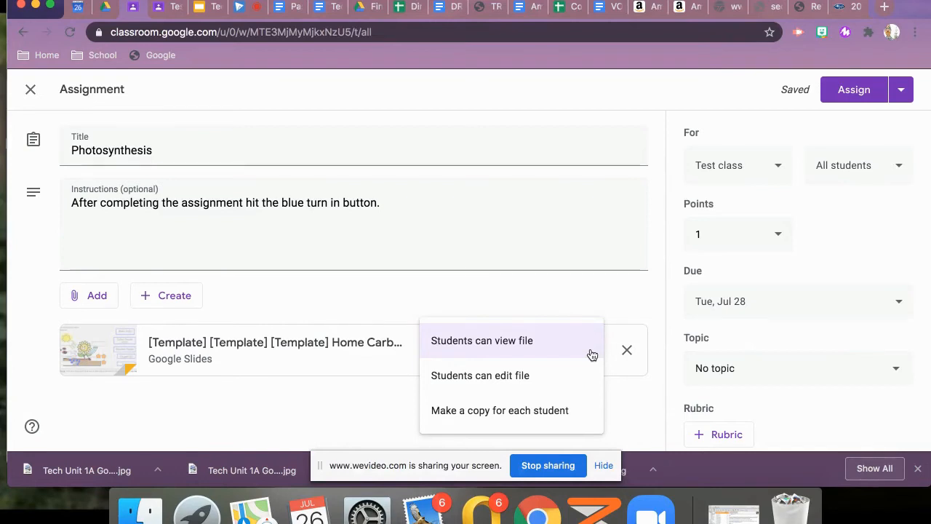
click(539, 412)
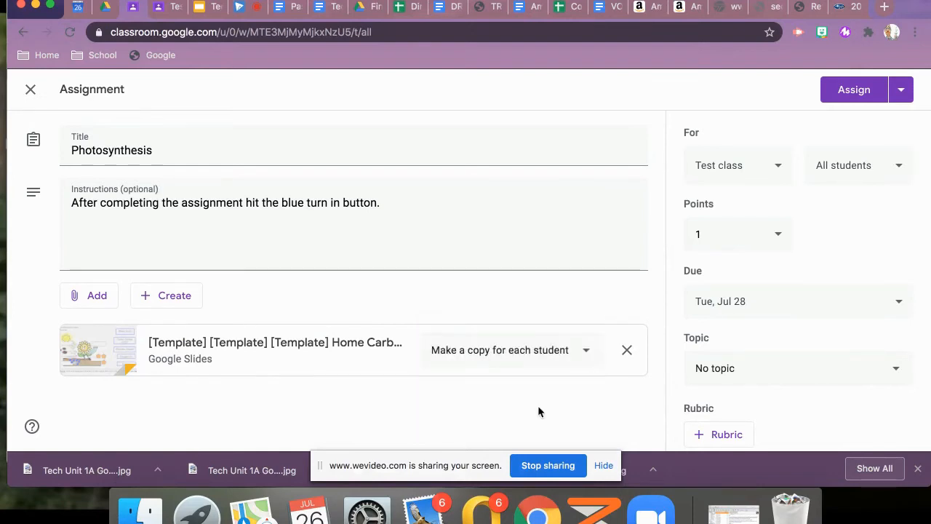
scroll(583, 368, down, 2)
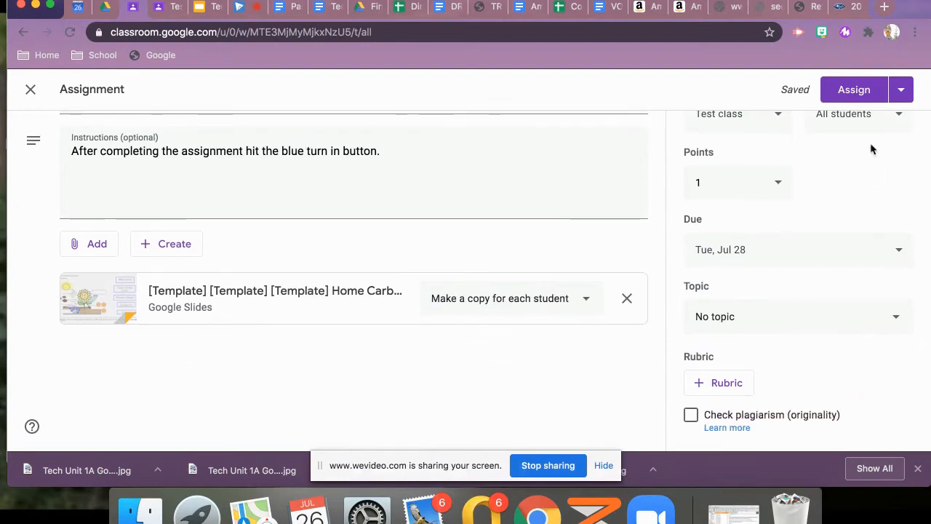
click(855, 90)
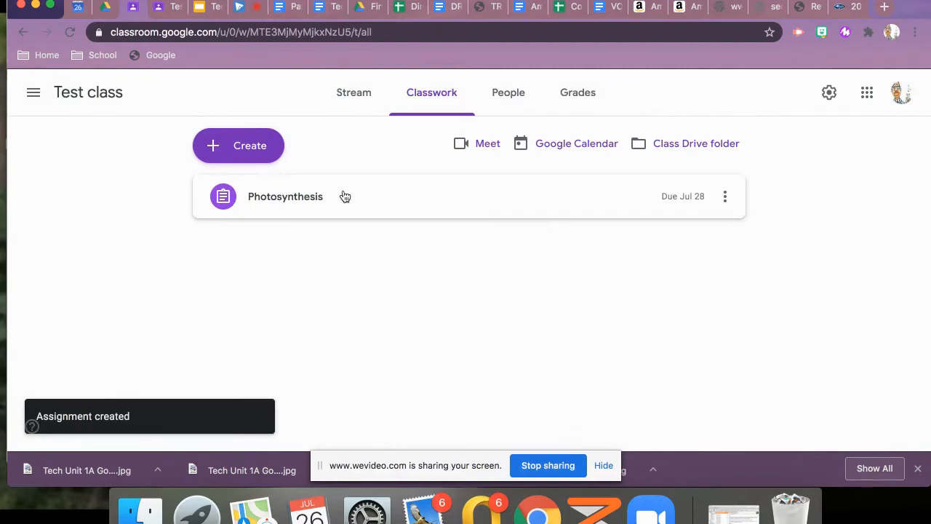
click(726, 196)
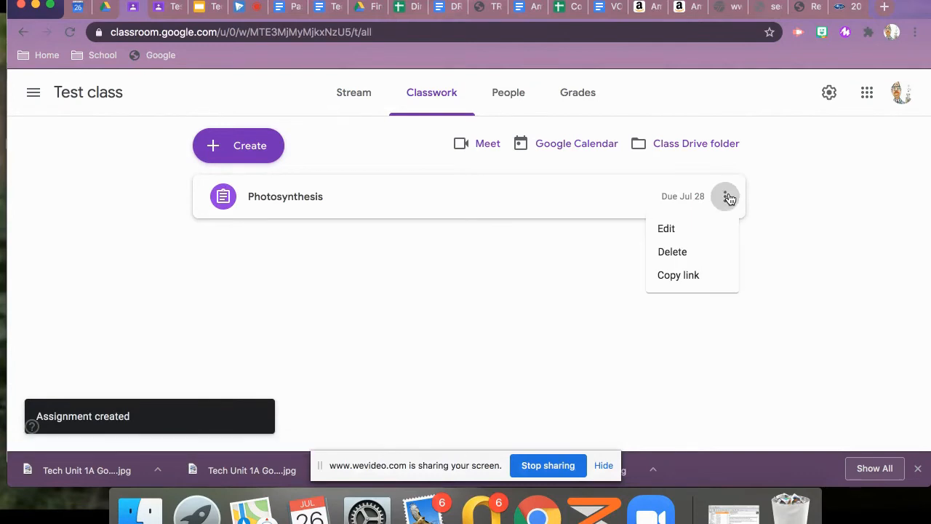
click(554, 289)
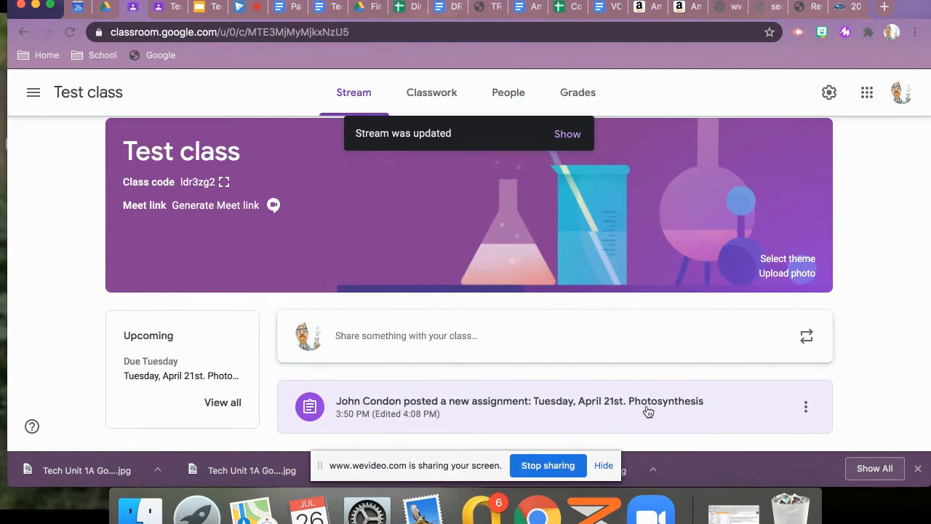
Switch to the student's view of Test class, view its classwork and open the class's Google Calendar
click(164, 9)
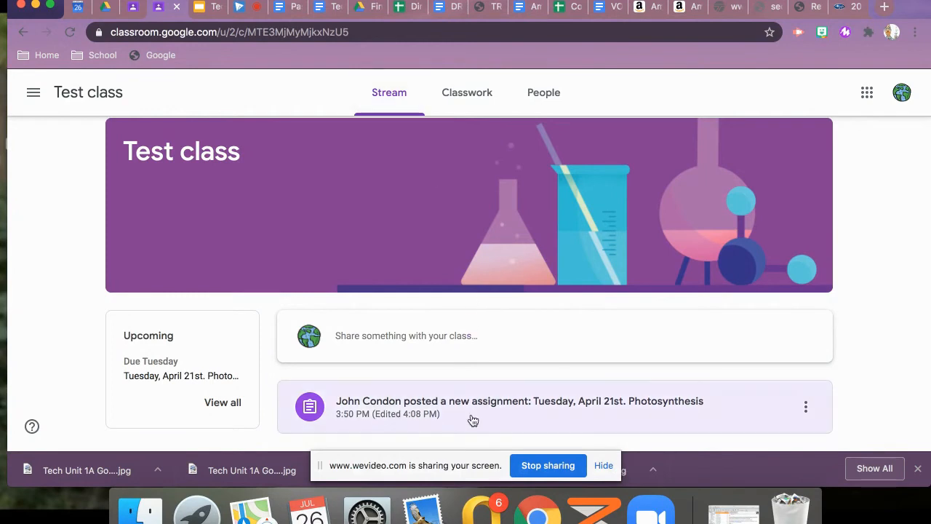
click(464, 93)
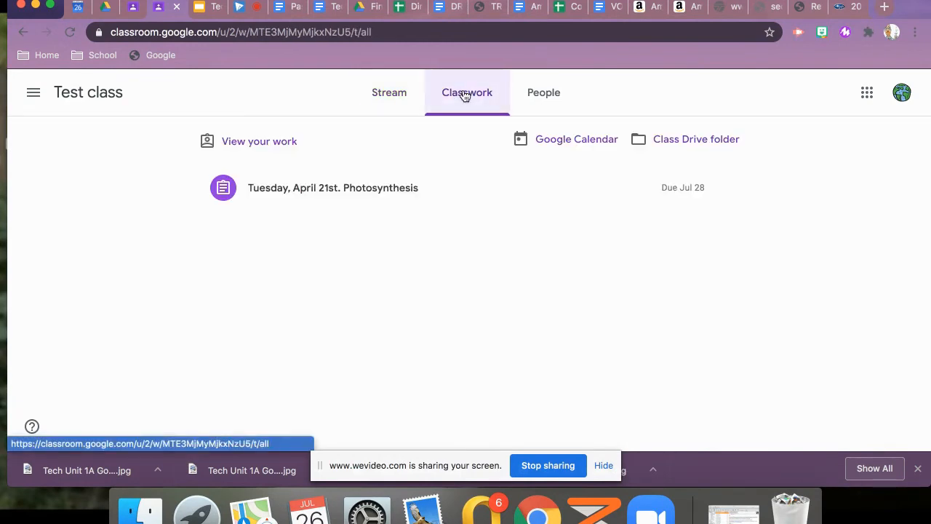
click(554, 140)
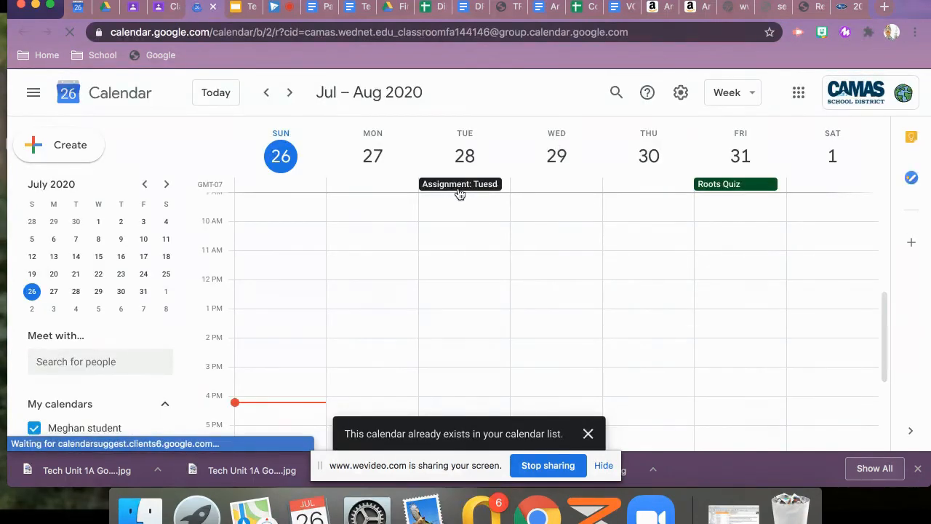
Close the calendar and open the student's Google Slides copy from the Photosynthesis assignment in the Test class stream
click(212, 7)
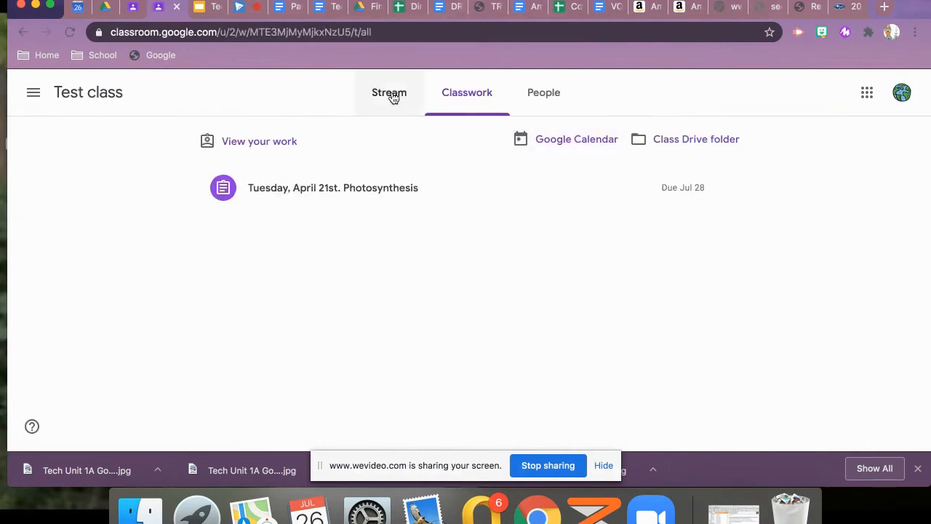
click(390, 95)
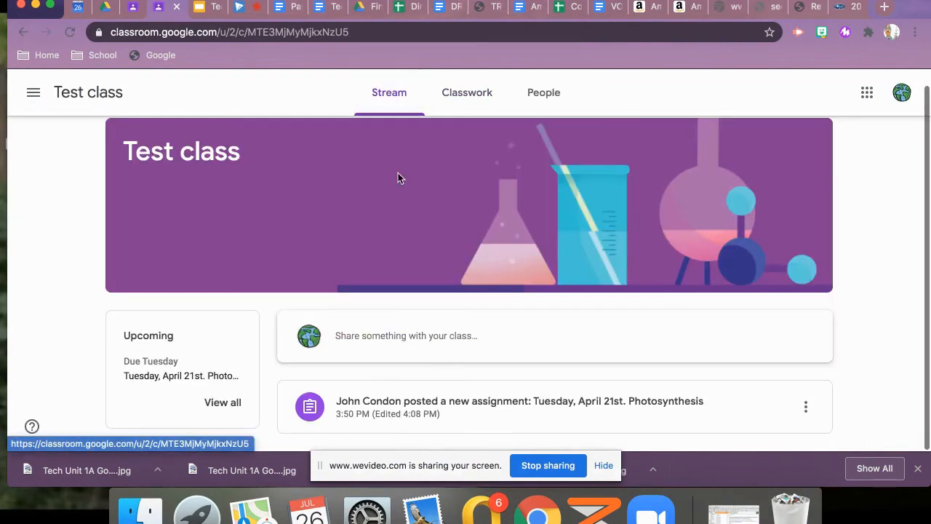
click(477, 402)
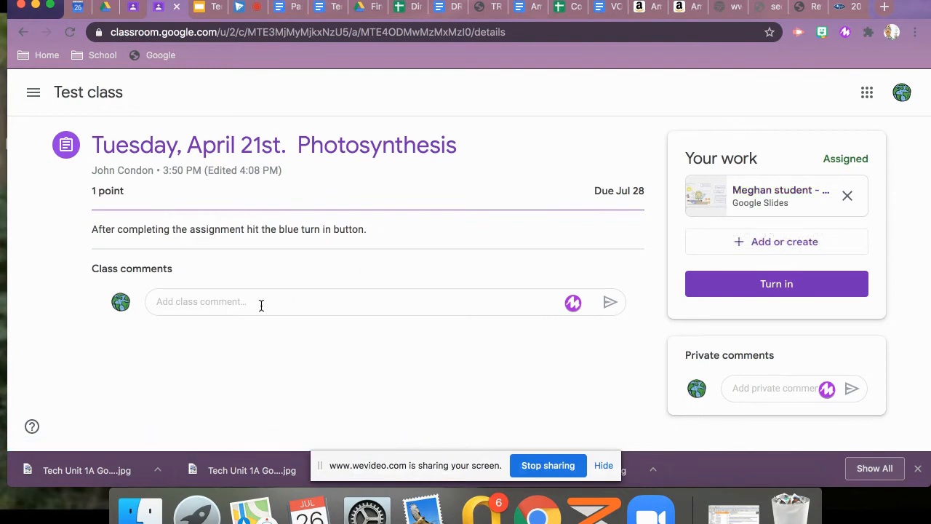
click(714, 203)
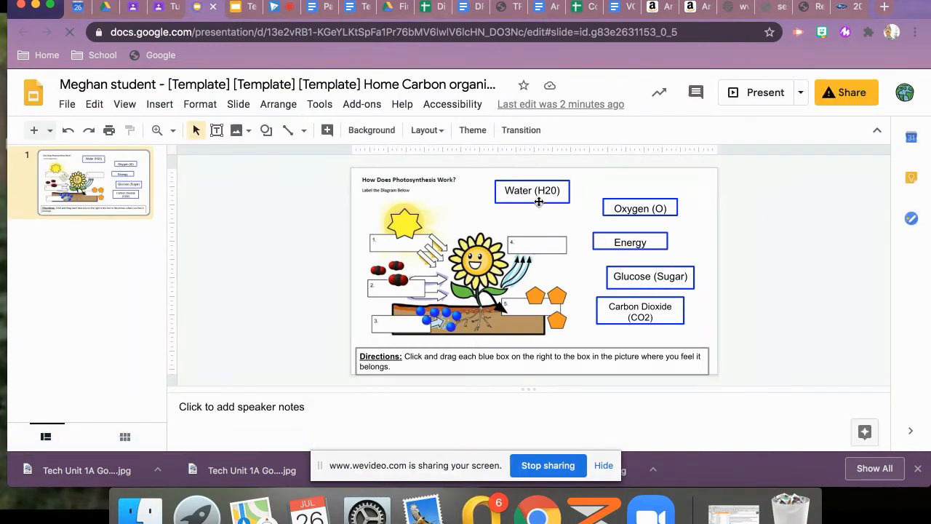
Place the Water (H20) label on diagram box 3, Energy on box 1, Glucose (Sugar) on box 5 and Carbon Dioxide (CO2) on box 4
drag(540, 200, 406, 335)
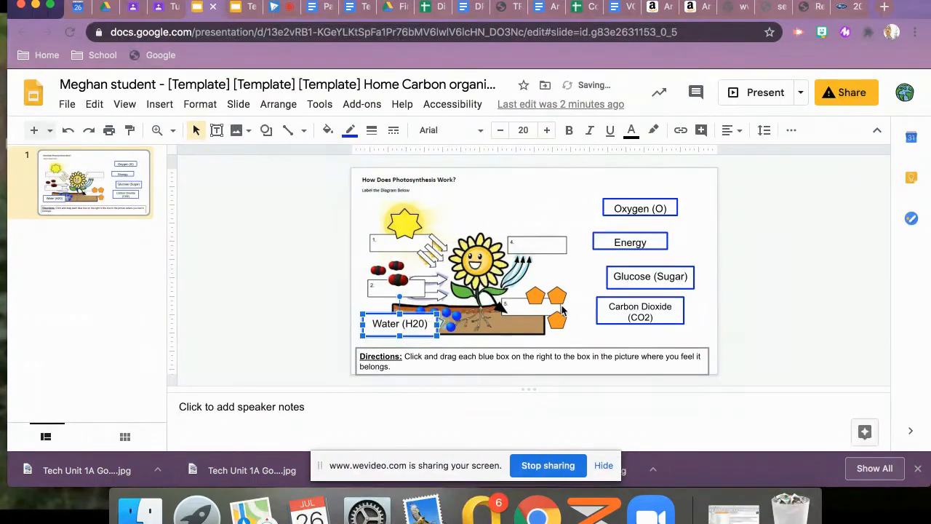
drag(617, 248, 405, 256)
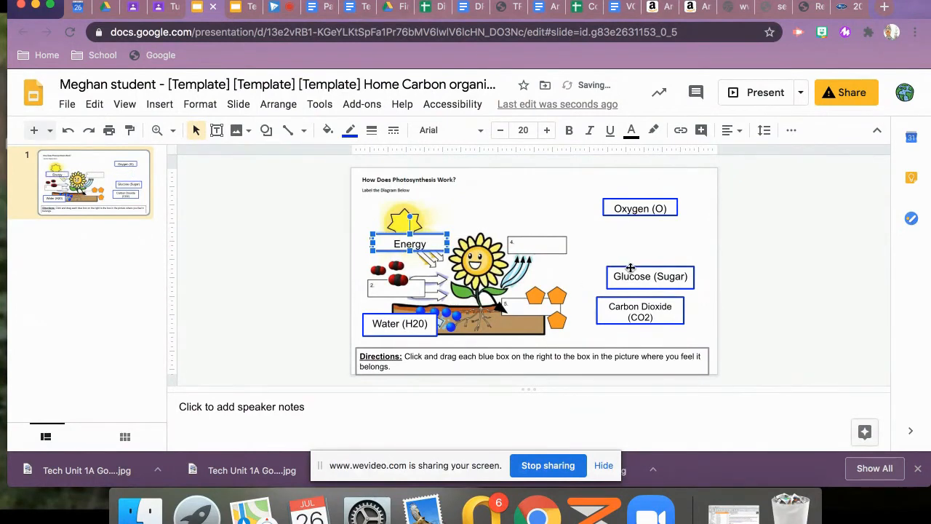
drag(630, 269, 524, 309)
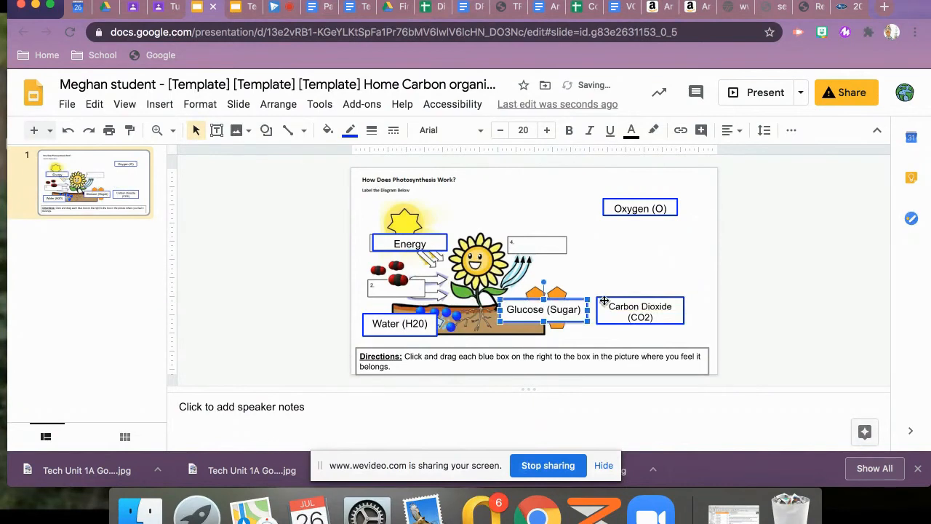
drag(617, 298, 532, 235)
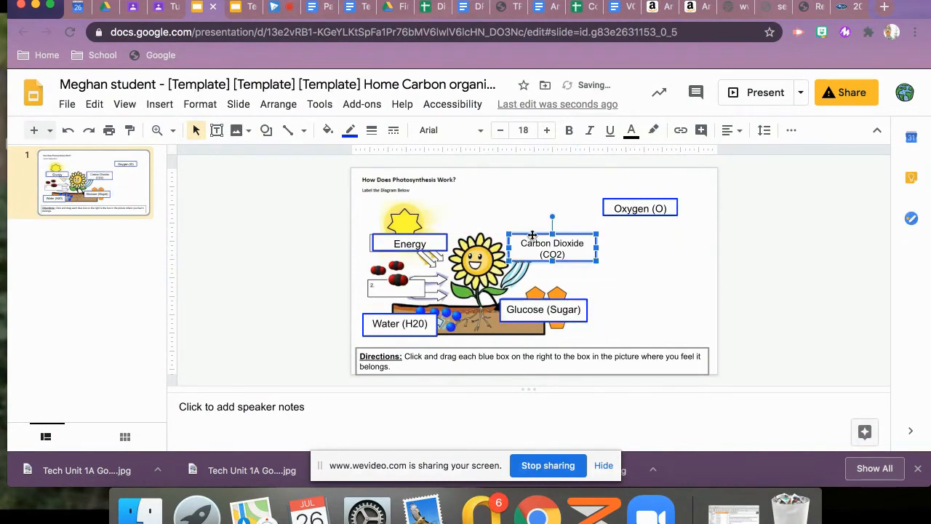
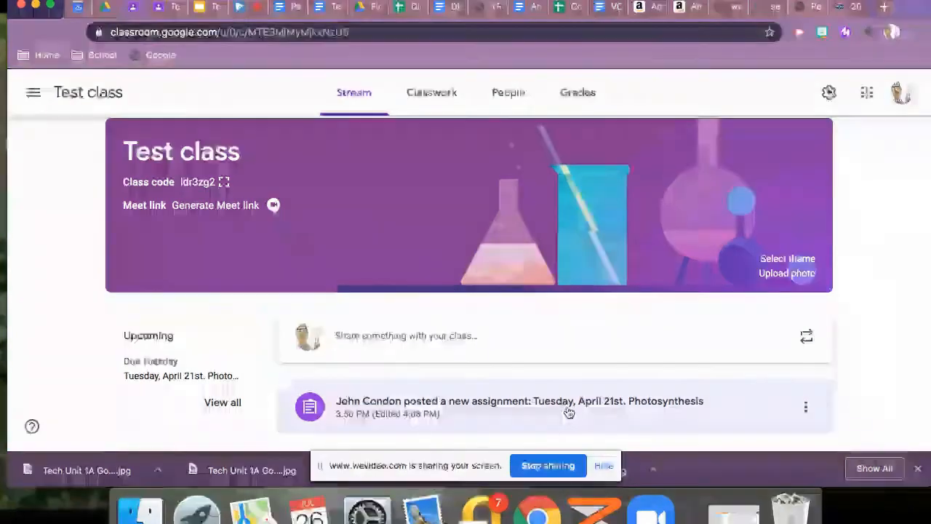
Open the student's turned-in slides from the Photosynthesis assignment and grade the work 1 out of 1
click(513, 404)
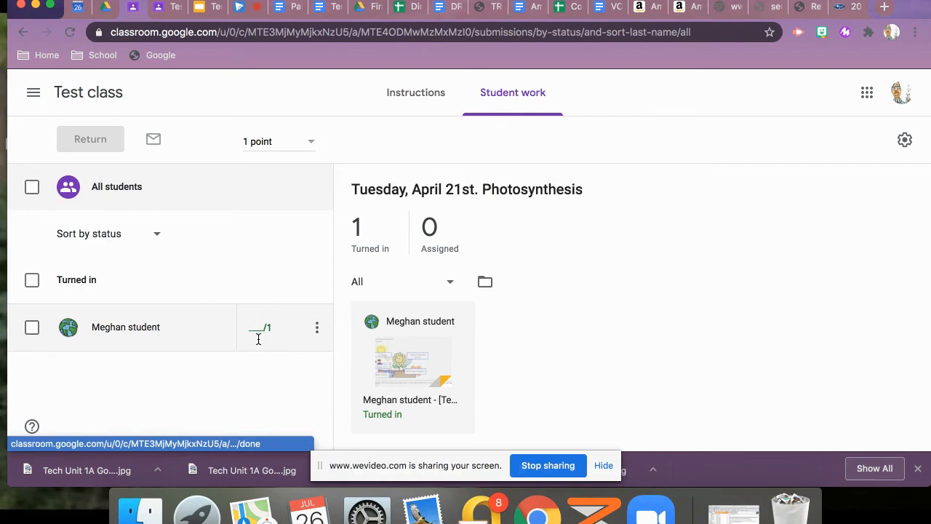
click(396, 361)
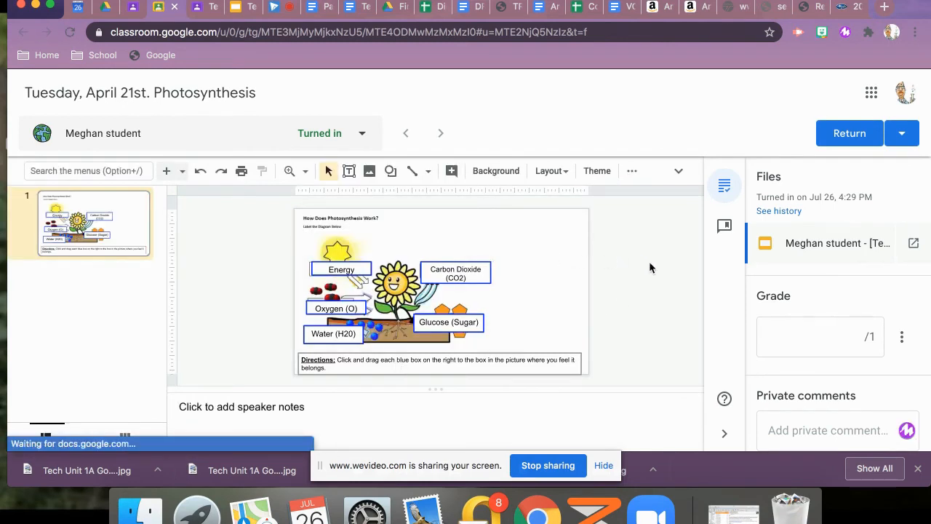
click(839, 334)
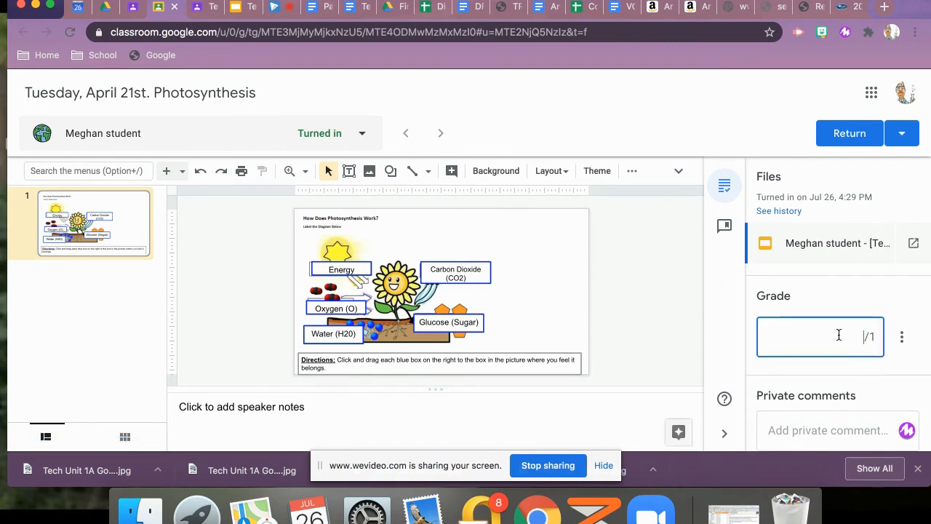
text(1)
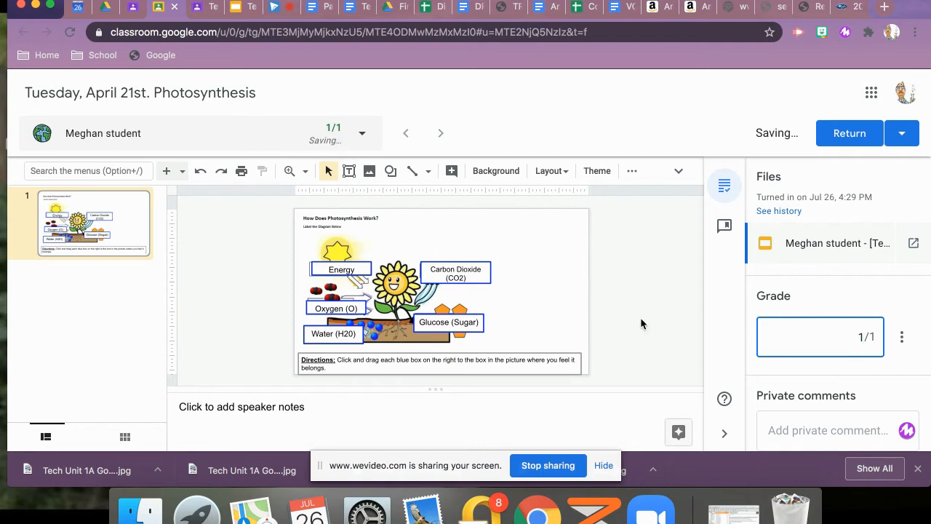
scroll(776, 386, down, 2)
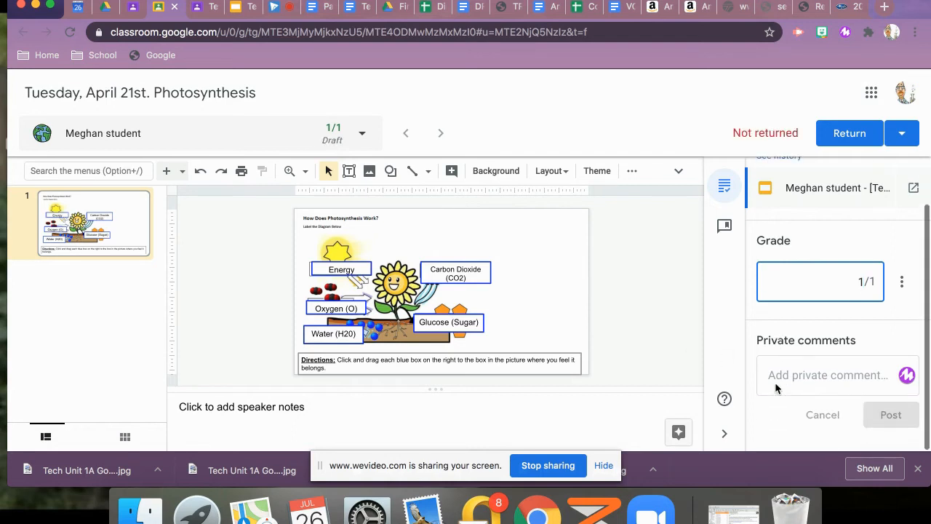
click(813, 377)
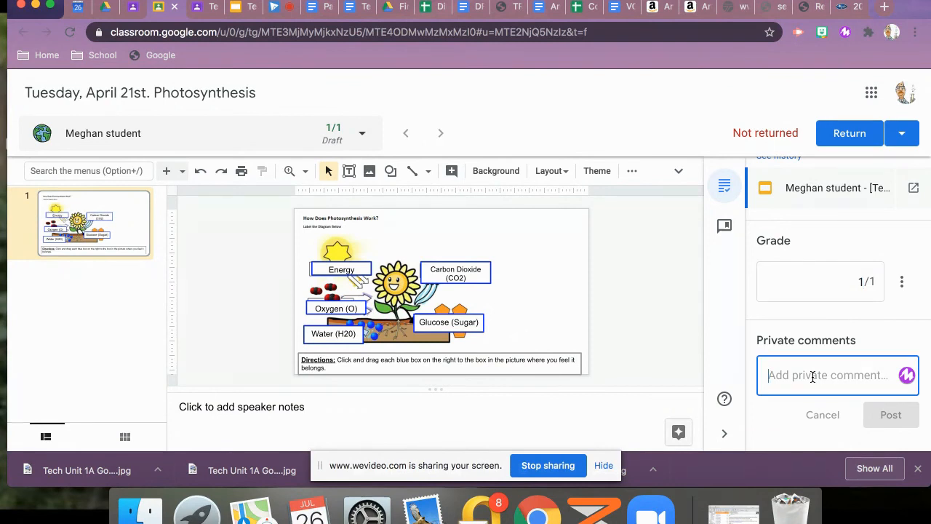
text(fjojo)
key(BackSpace)
key(BackSpace)
key(BackSpace)
key(BackSpace)
key(BackSpace)
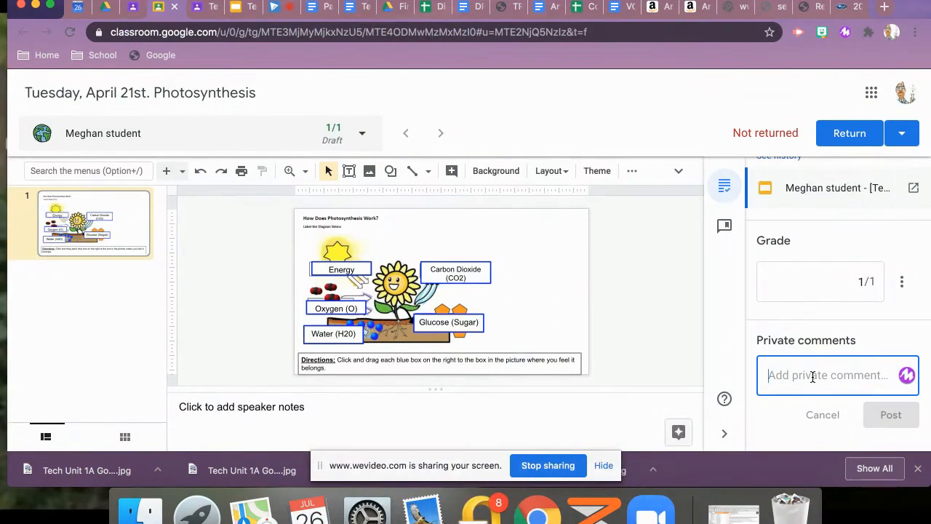
Record and post a Mote voice note as a private comment, and return the graded work to the student
click(907, 376)
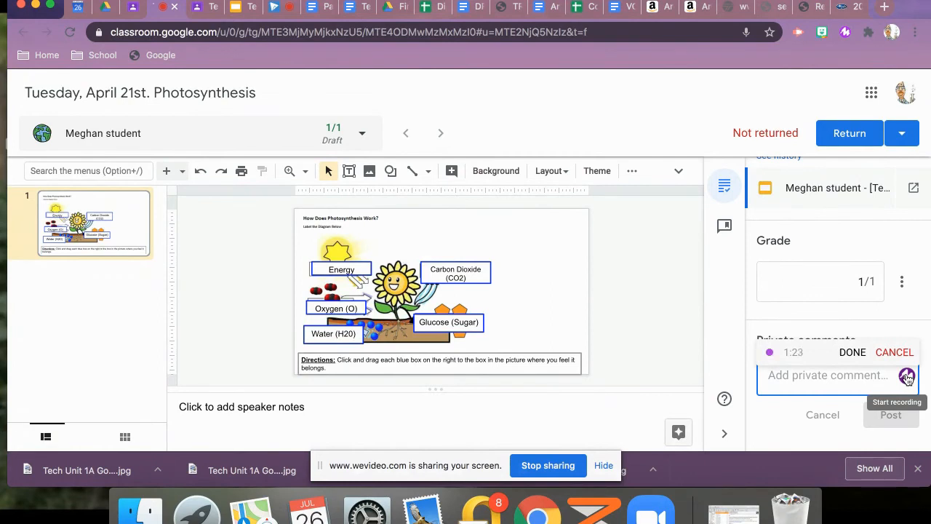
click(853, 353)
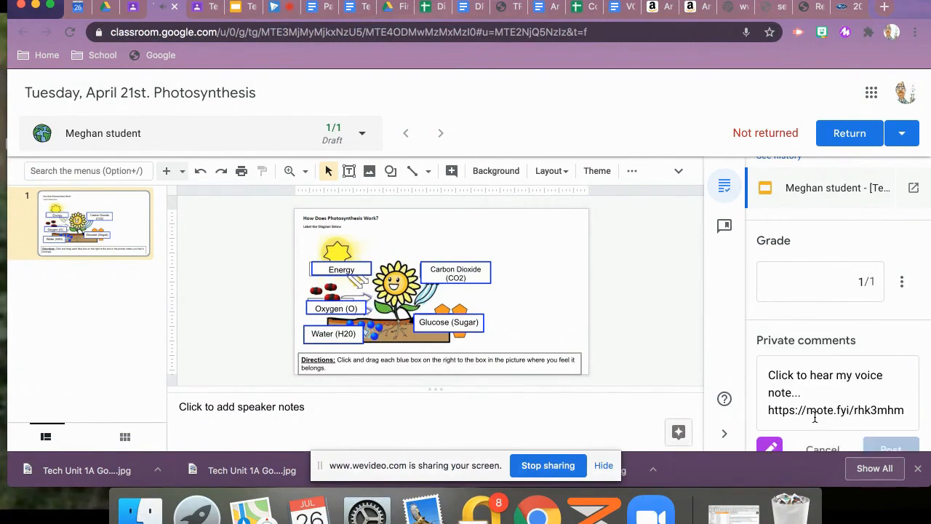
click(889, 414)
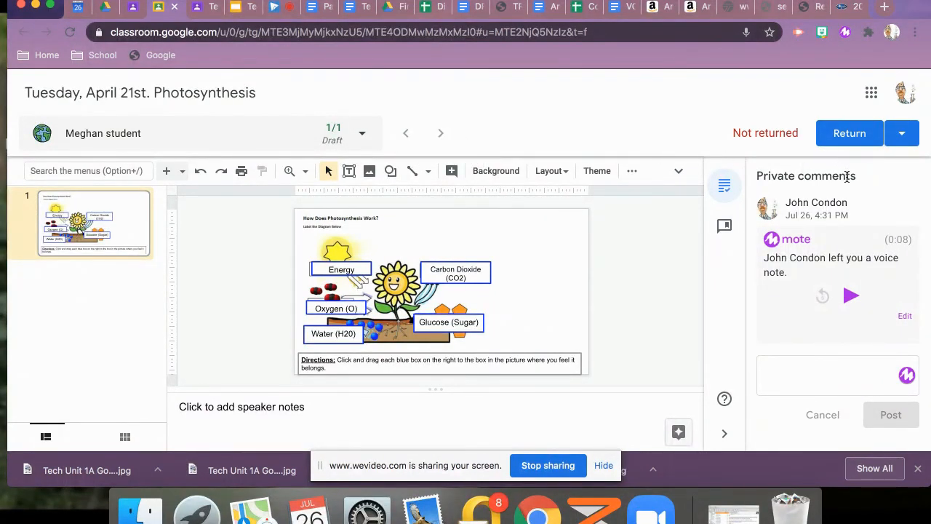
click(849, 136)
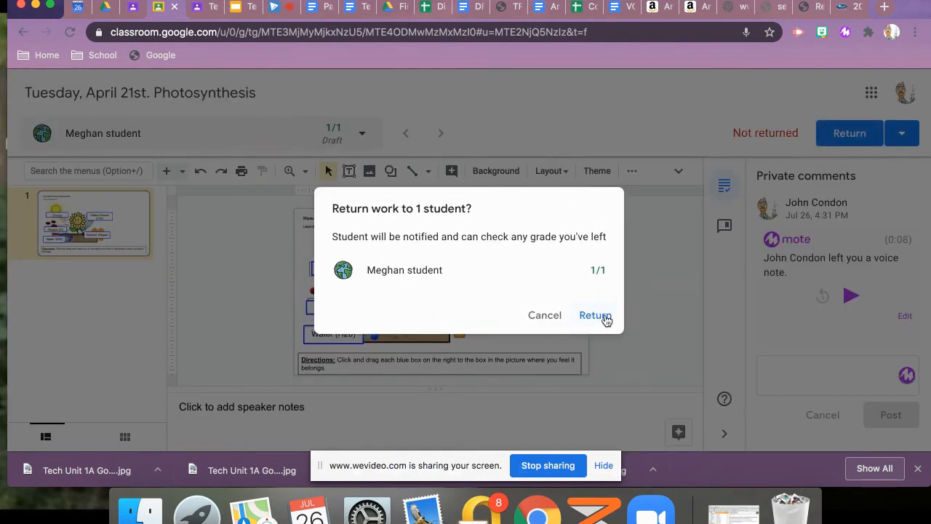
click(604, 318)
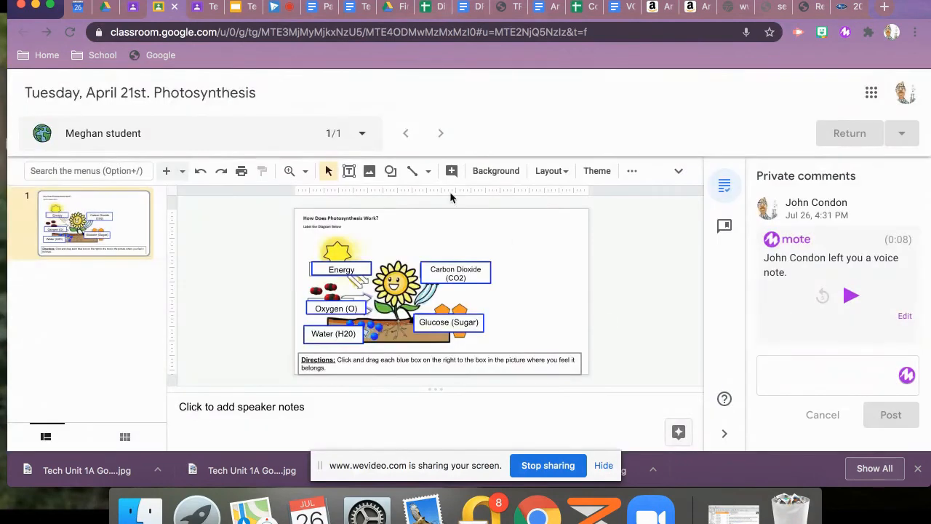
Switch to the student's view of Test class, refresh the stream and open the Photosynthesis assignment
click(193, 7)
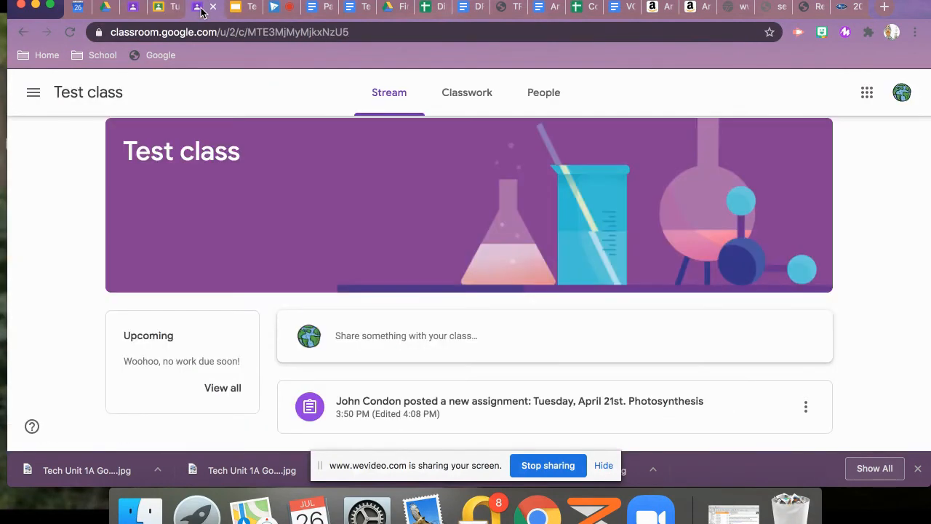
click(70, 33)
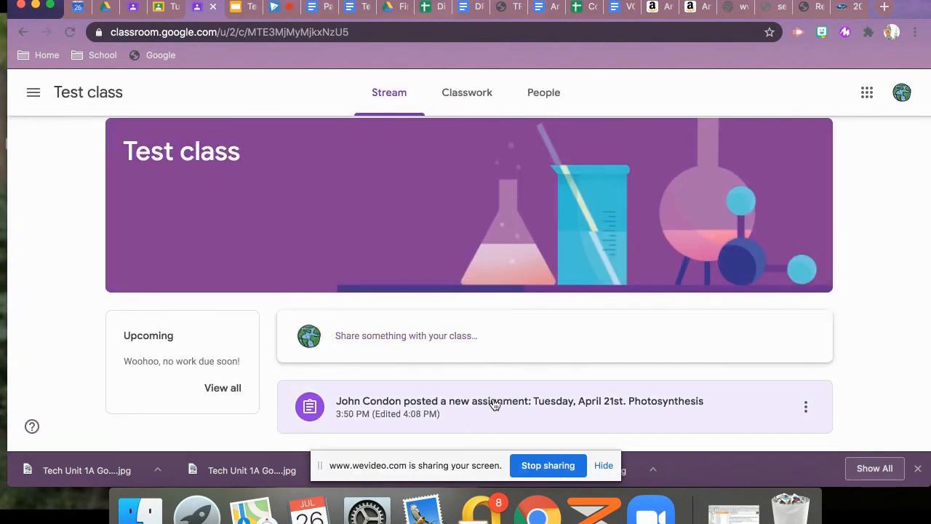
click(493, 400)
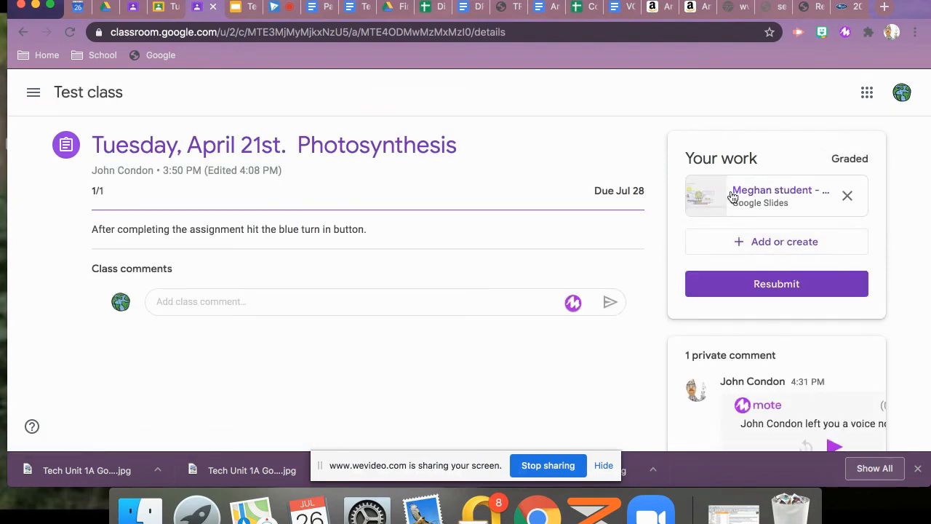
Review the student's graded assignment and play the teacher's Mote voice note in the private comments
scroll(592, 375, down, 1)
scroll(509, 360, down, 3)
scroll(436, 353, up, 3)
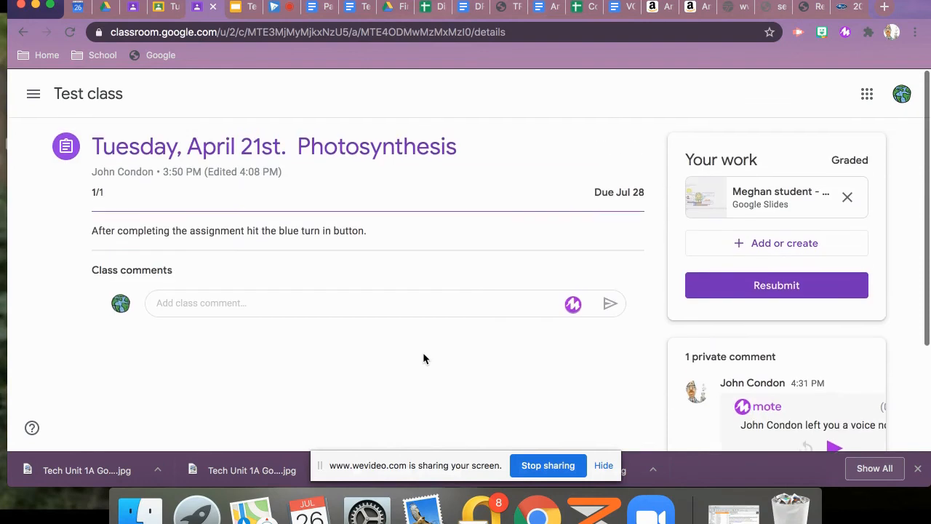
scroll(498, 368, down, 3)
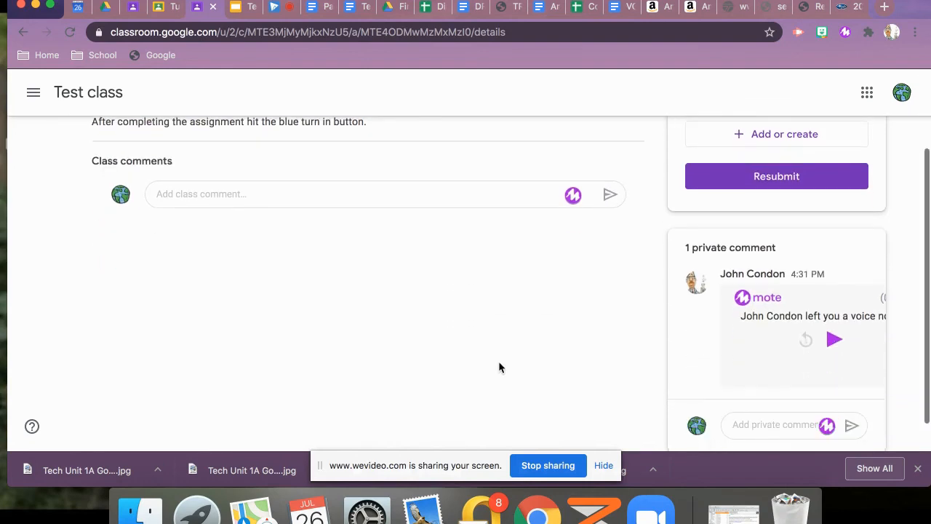
click(833, 339)
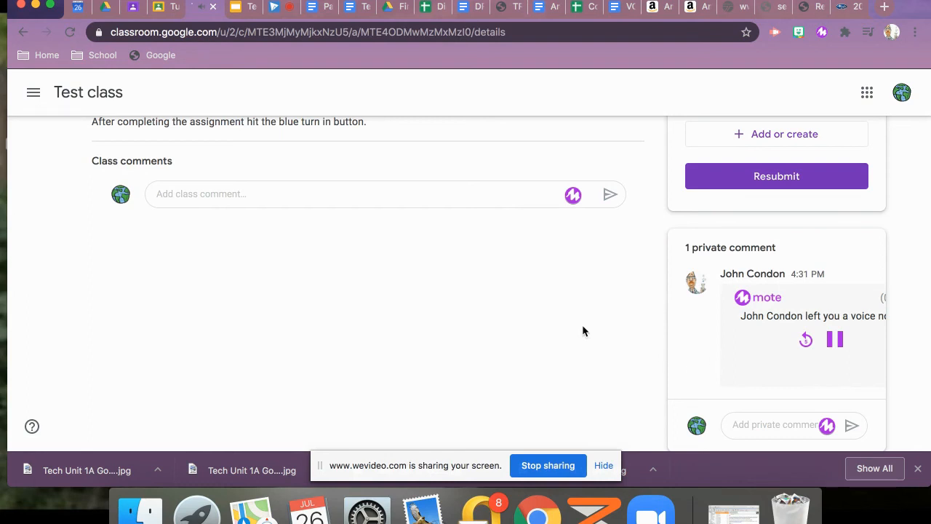
scroll(582, 331, up, 2)
scroll(582, 331, down, 1)
scroll(583, 331, down, 2)
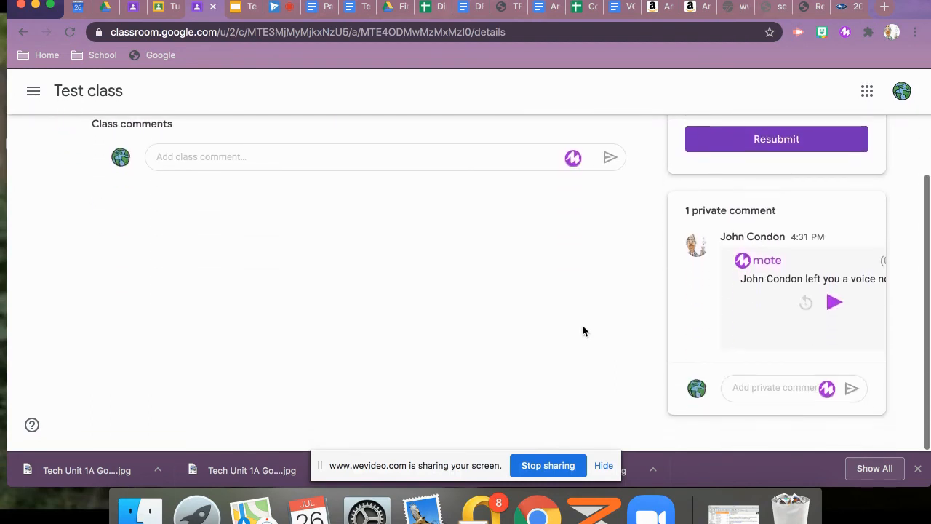
scroll(583, 331, up, 3)
scroll(582, 331, up, 1)
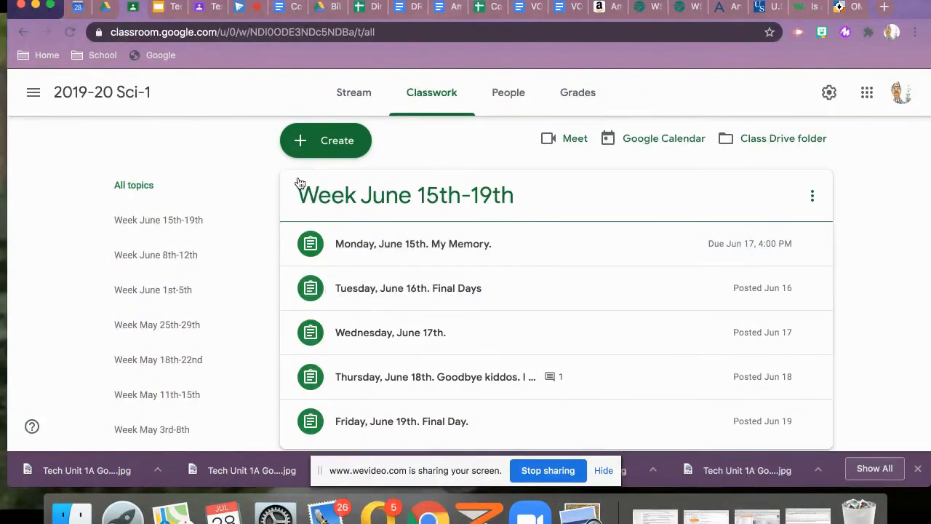
click(342, 144)
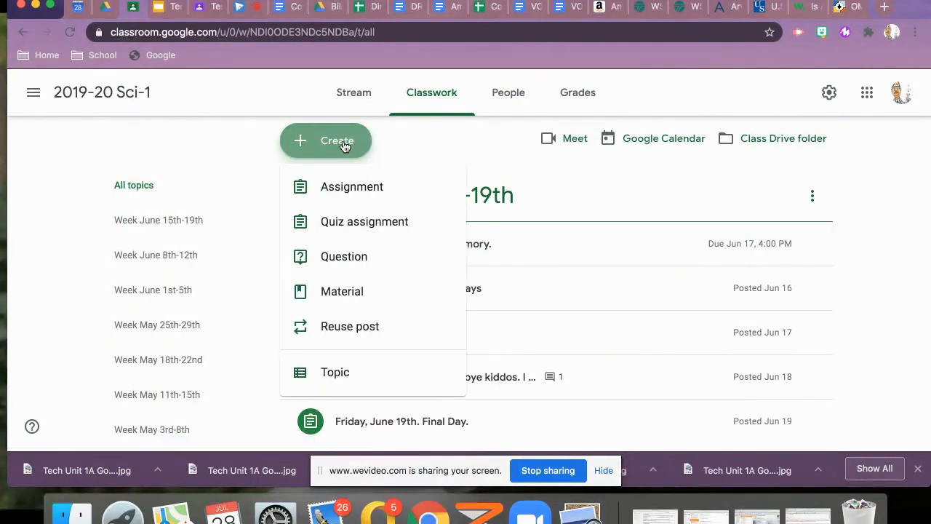
click(349, 374)
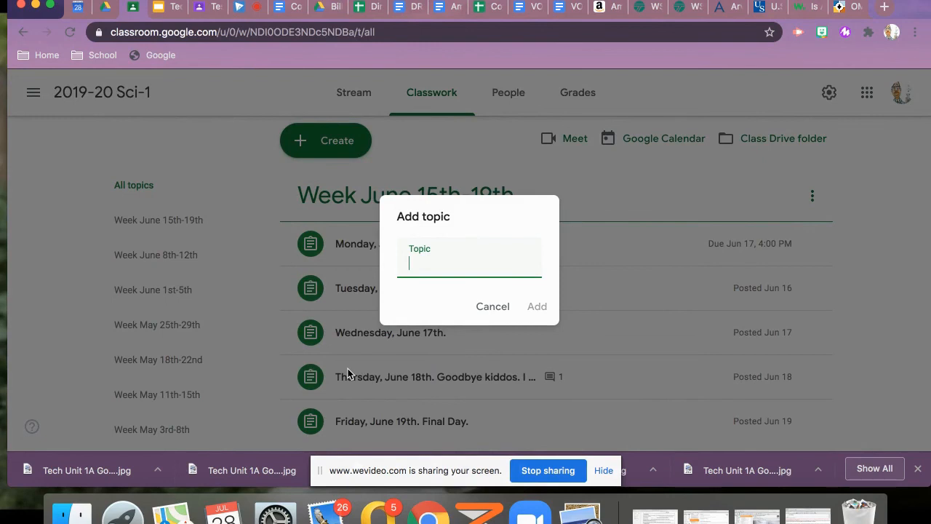
click(495, 307)
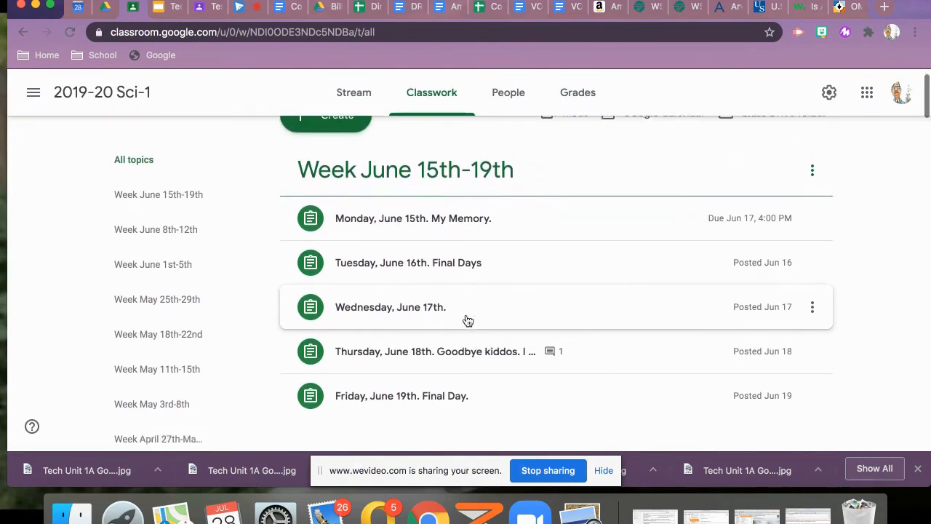
Examine how the 2019-20 Sci-1 classwork is organized into weekly topics with one assignment per day
scroll(468, 321, down, 3)
scroll(468, 320, down, 2)
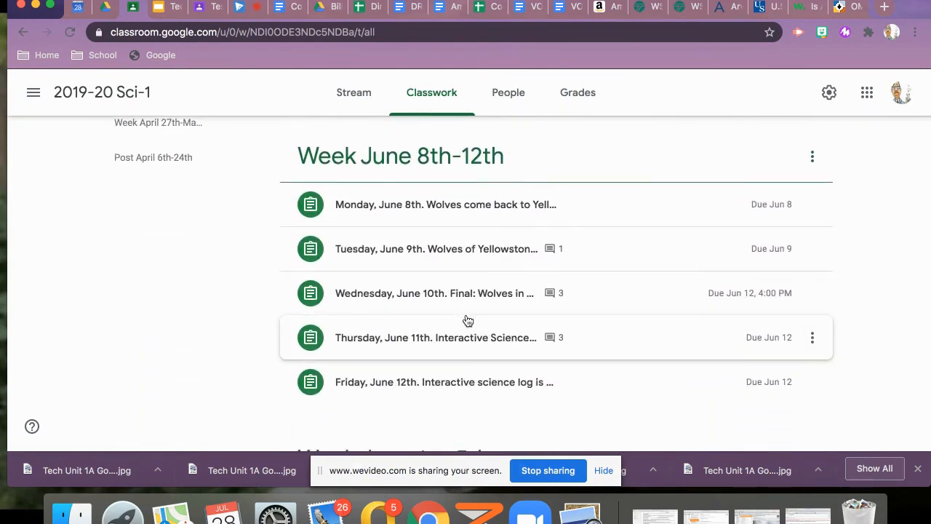
scroll(468, 321, down, 3)
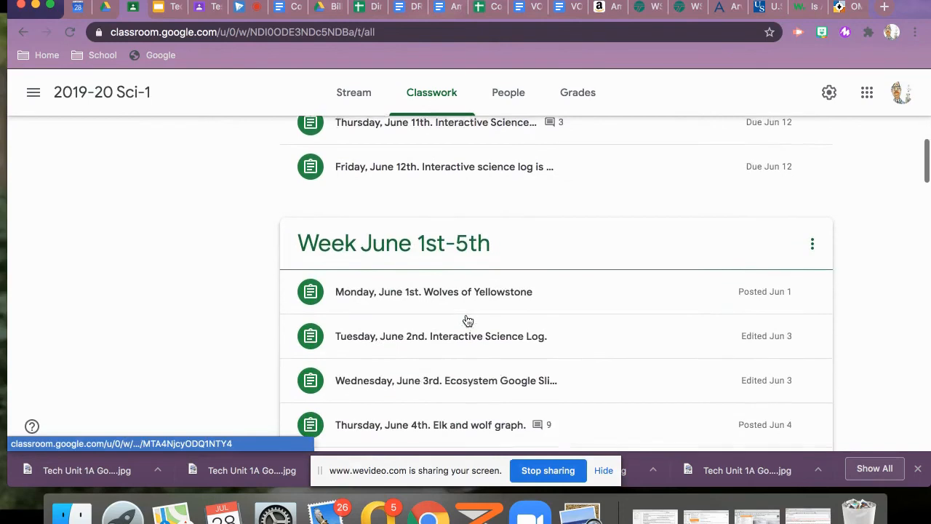
scroll(467, 320, down, 1)
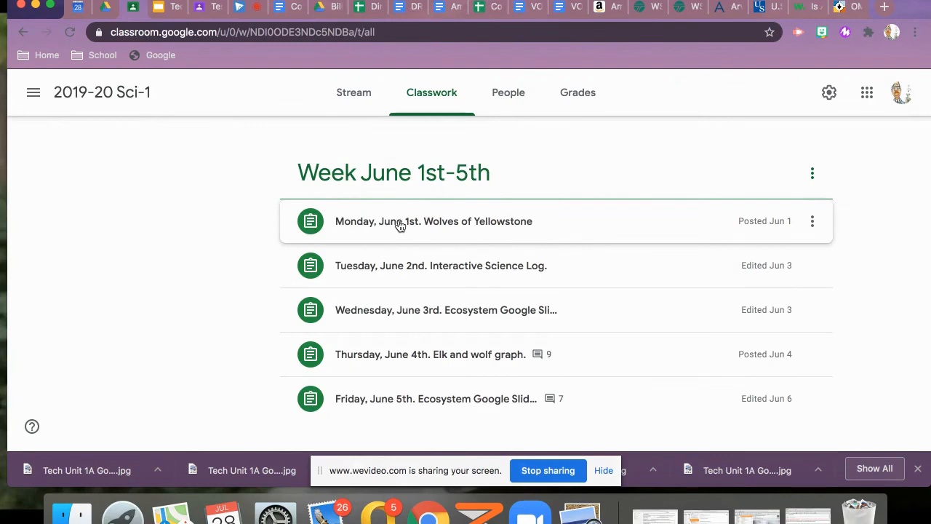
scroll(399, 225, up, 5)
scroll(400, 226, down, 8)
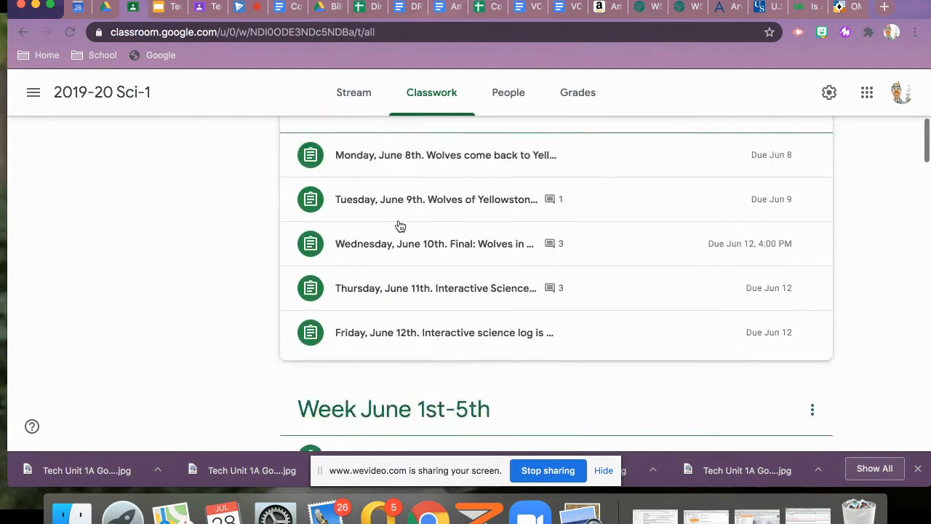
scroll(398, 225, up, 6)
scroll(399, 225, up, 6)
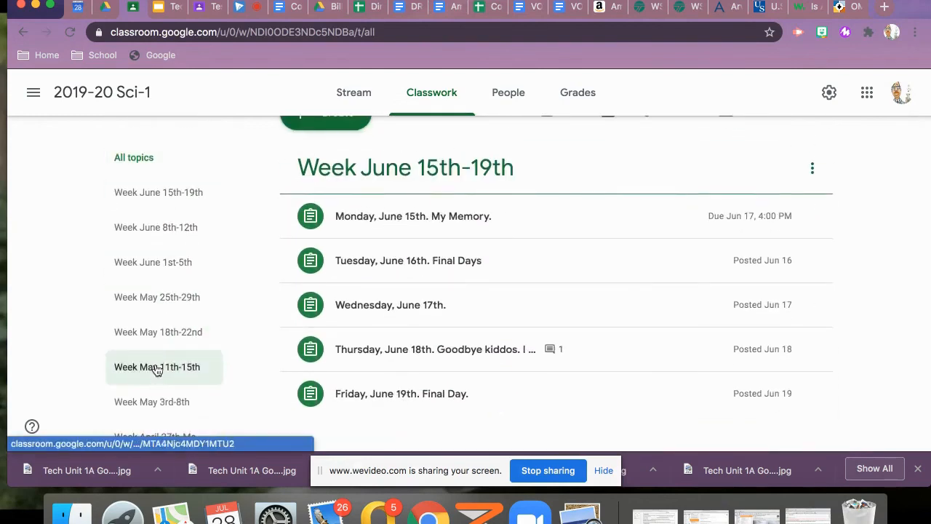
Show only the Week May 25th-29th topic, look over its assignments and return to all topics
click(149, 298)
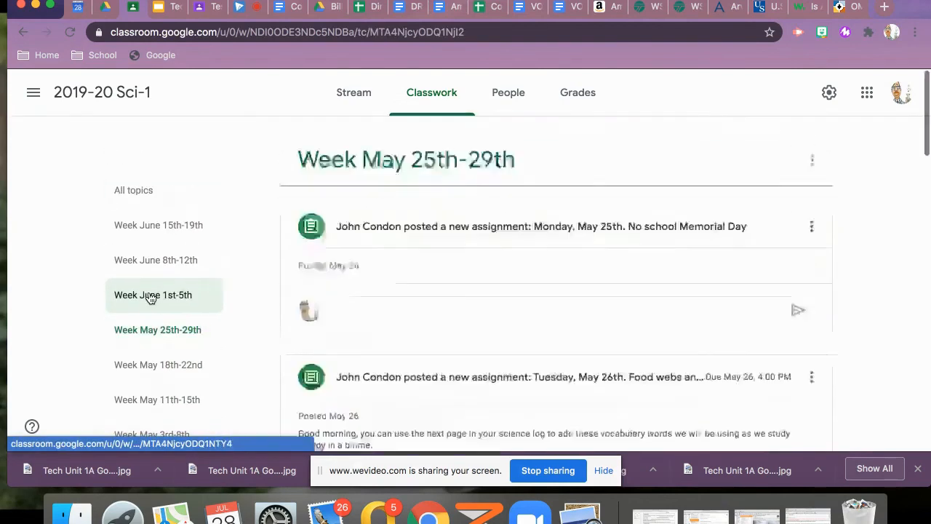
scroll(427, 303, down, 3)
scroll(427, 303, up, 3)
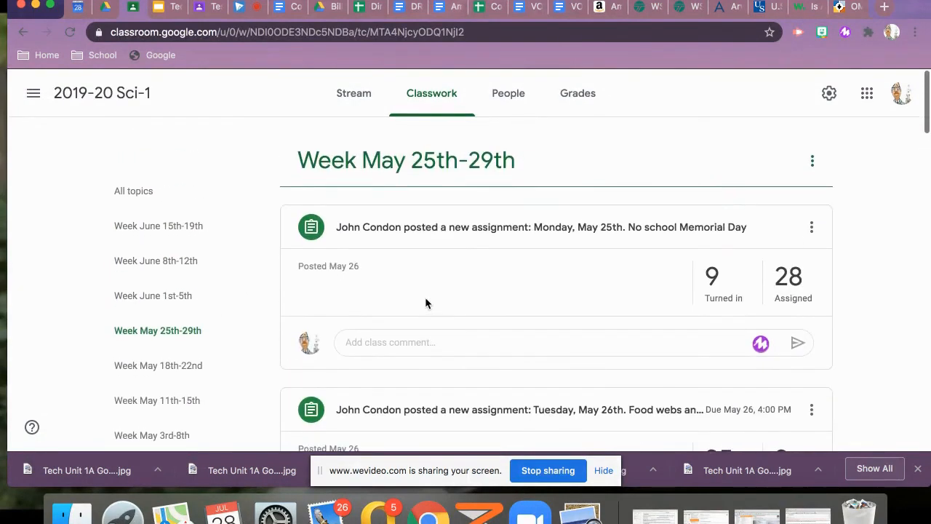
click(138, 198)
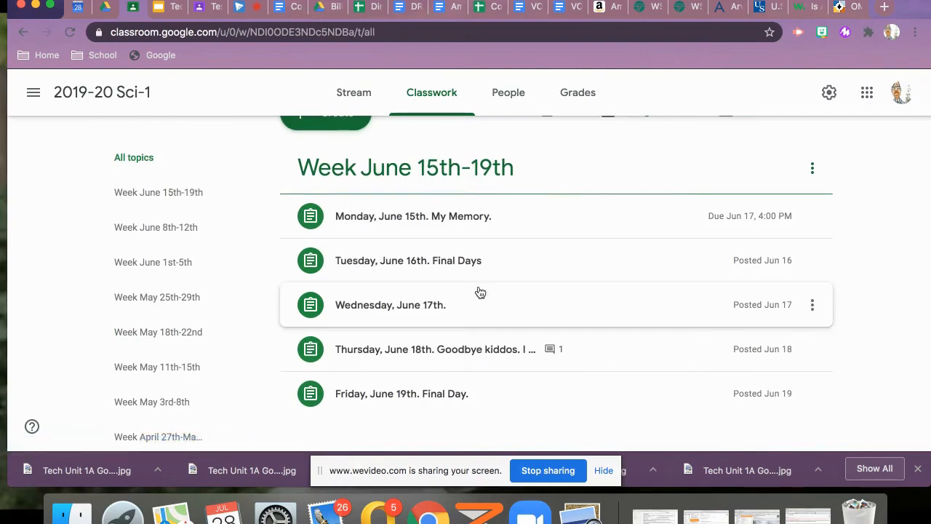
scroll(480, 292, down, 2)
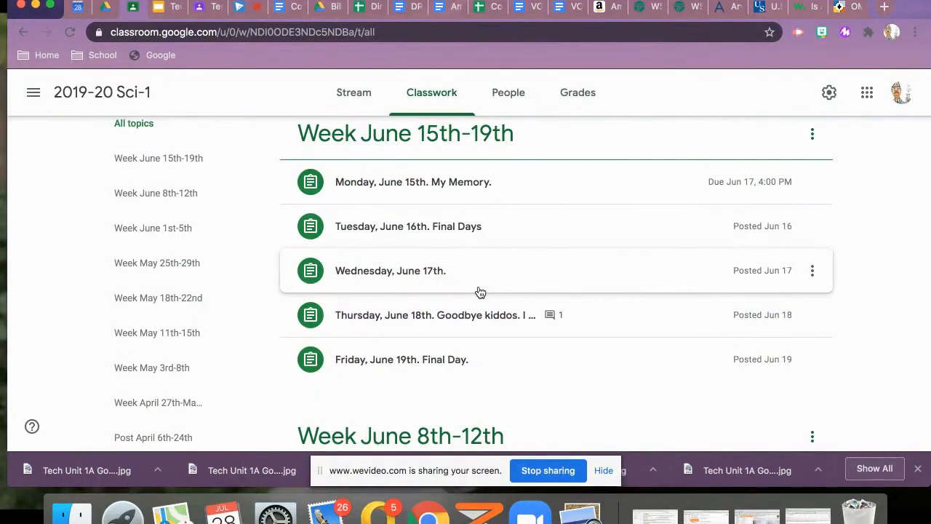
scroll(480, 292, up, 2)
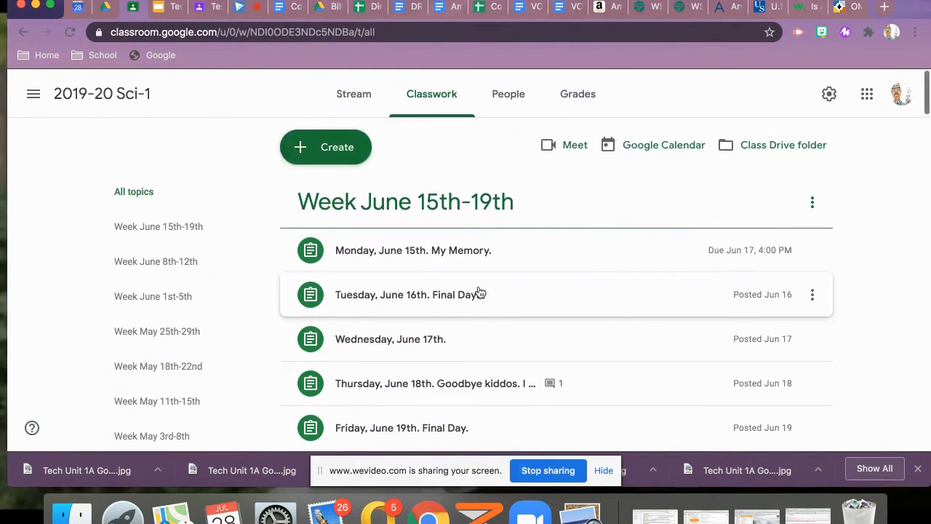